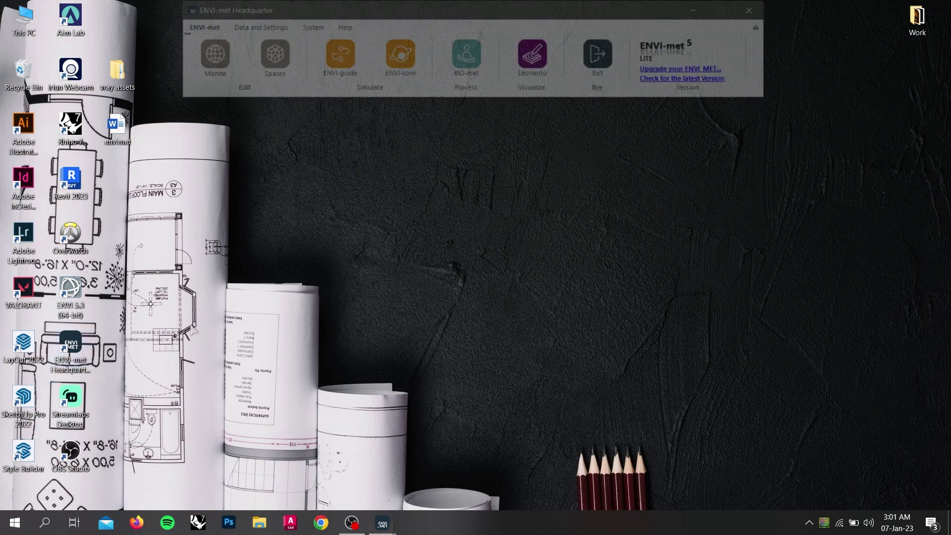
Step: Launch the DBManager database tool from Headquarter's Data and Settings tools
{"action": "left_click", "coordinate": [283, 29]}
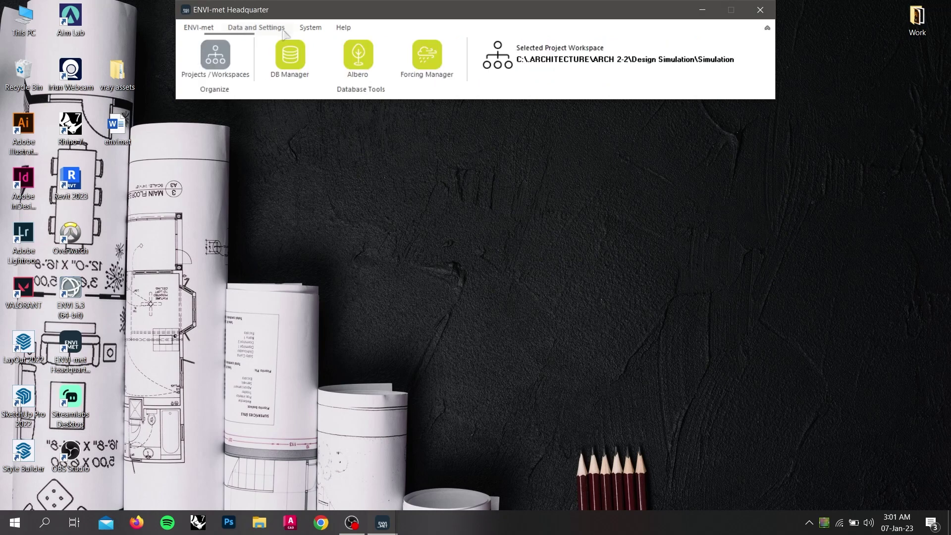
{"action": "left_click", "coordinate": [290, 69]}
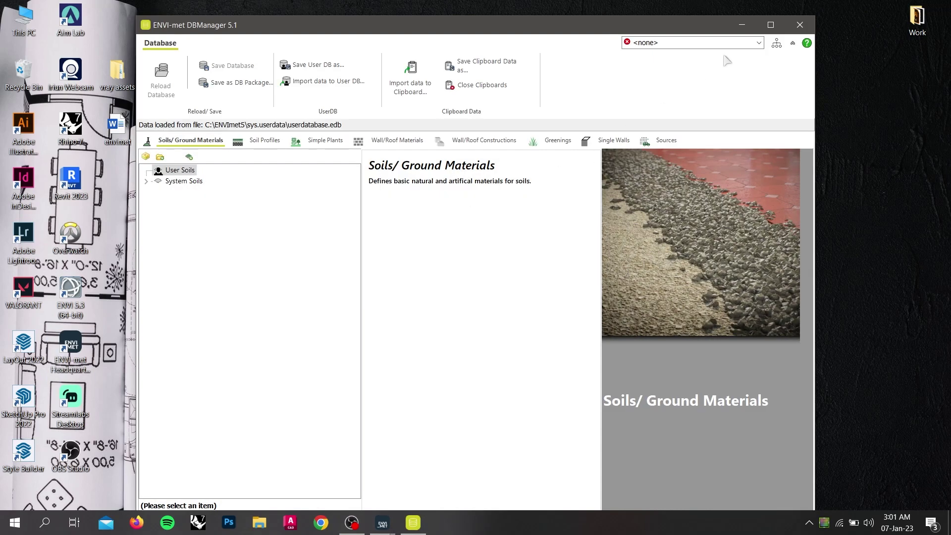
Step: Maximize the DBManager window and expand the System Soils list
{"action": "left_click", "coordinate": [770, 25]}
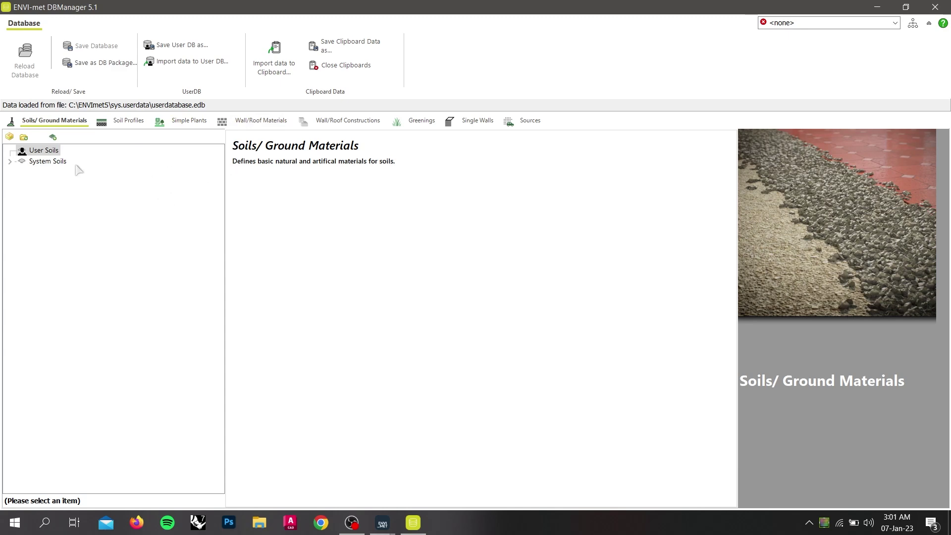
{"action": "double_click", "coordinate": [56, 163]}
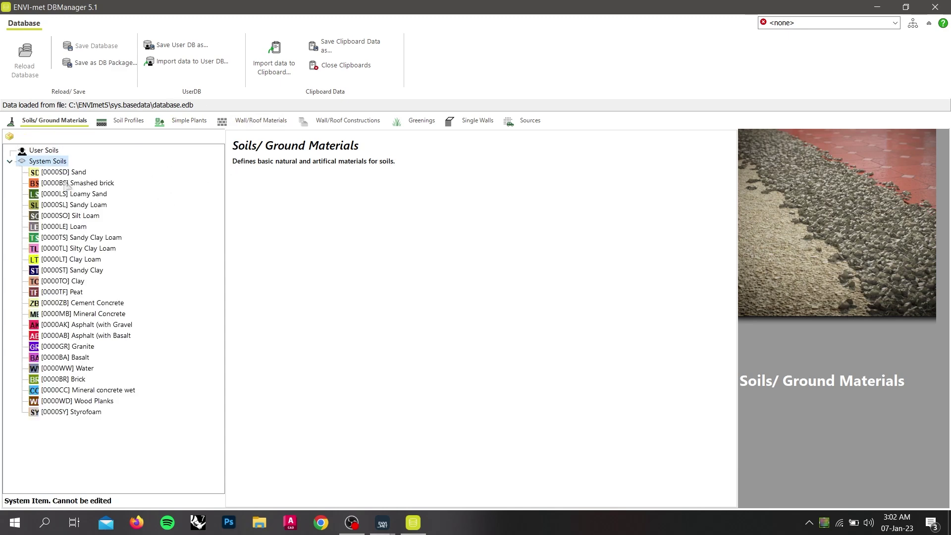
{"action": "left_click", "coordinate": [44, 151]}
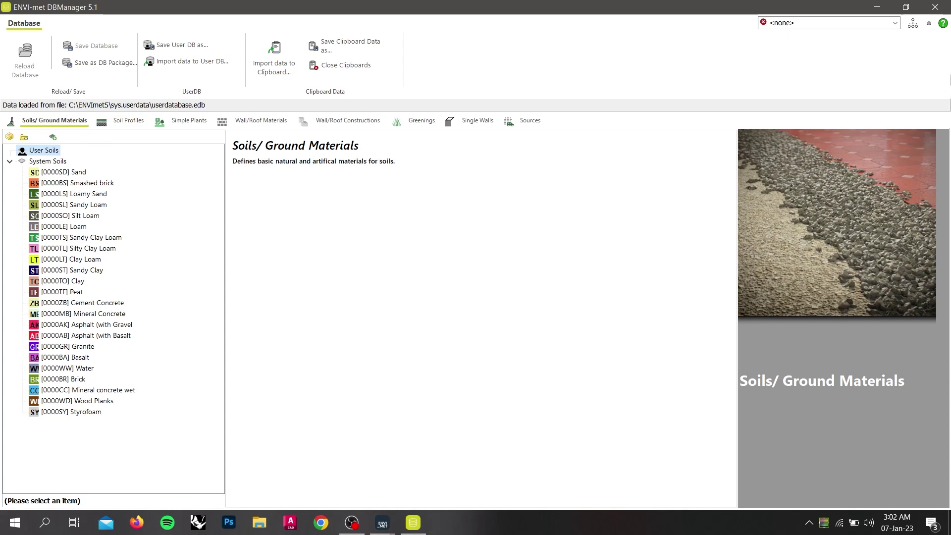
Step: Switch to the Tutorial database and show the Wall/Roof Materials category
{"action": "left_click", "coordinate": [895, 23]}
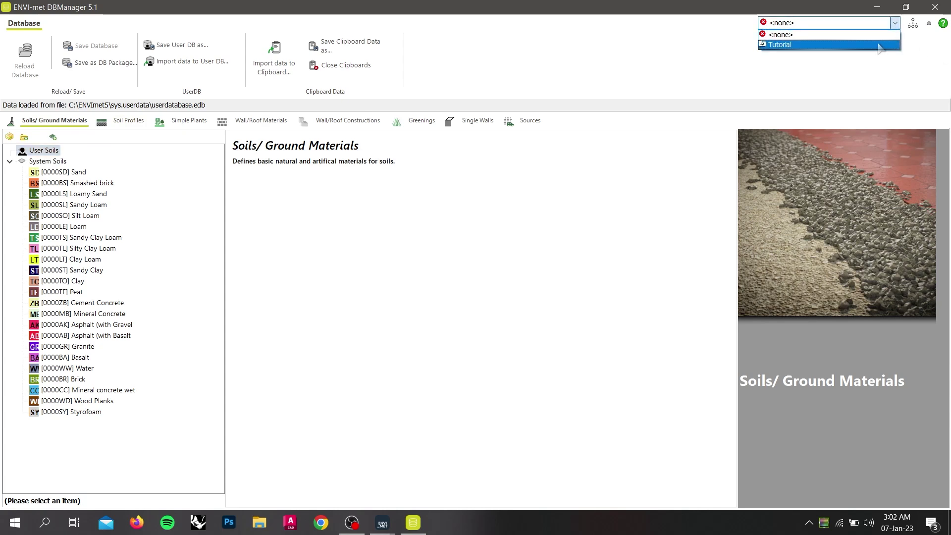
{"action": "left_click", "coordinate": [879, 45]}
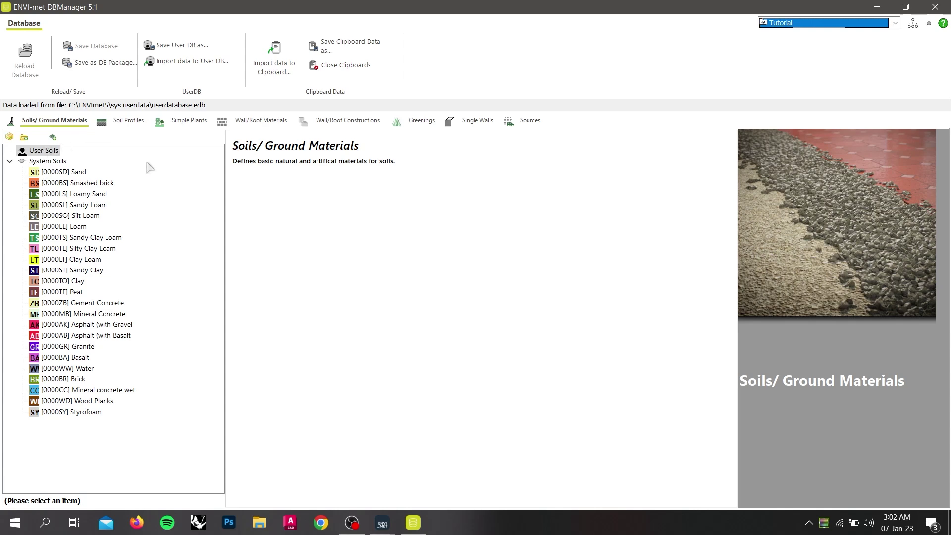
{"action": "left_click", "coordinate": [257, 120]}
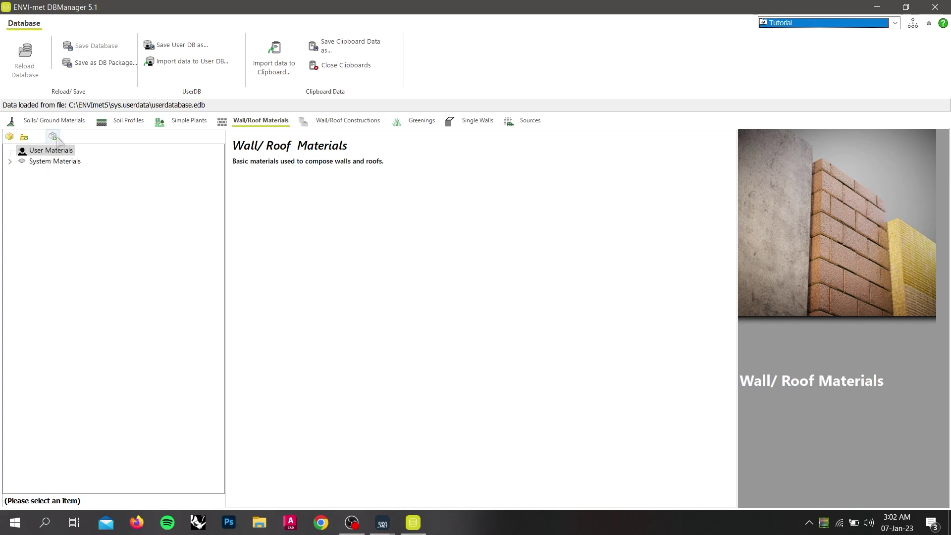
Step: Add a user wall material with ID 001122, named 'red brick', coloured red
{"action": "left_click", "coordinate": [55, 138]}
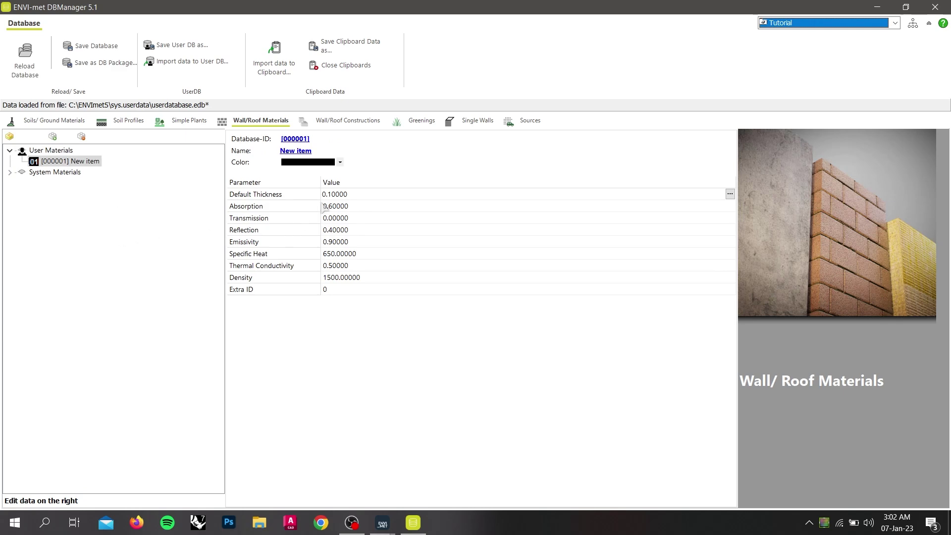
{"action": "left_click", "coordinate": [299, 143]}
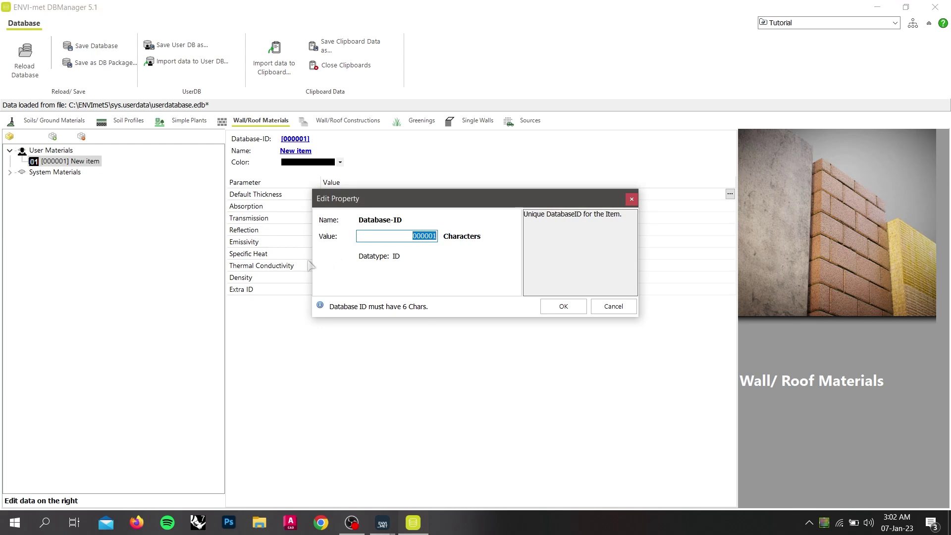
{"action": "type", "text": "001122"}
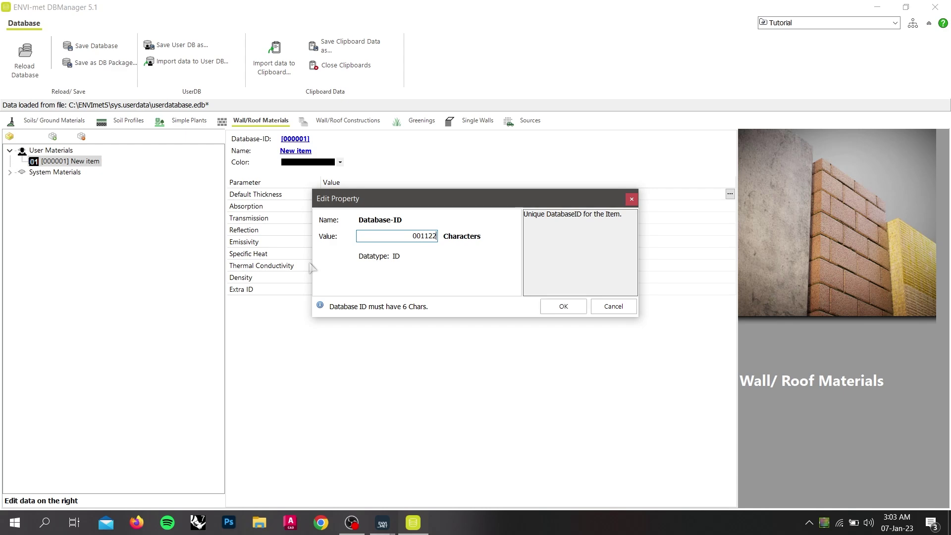
{"action": "left_click", "coordinate": [564, 306]}
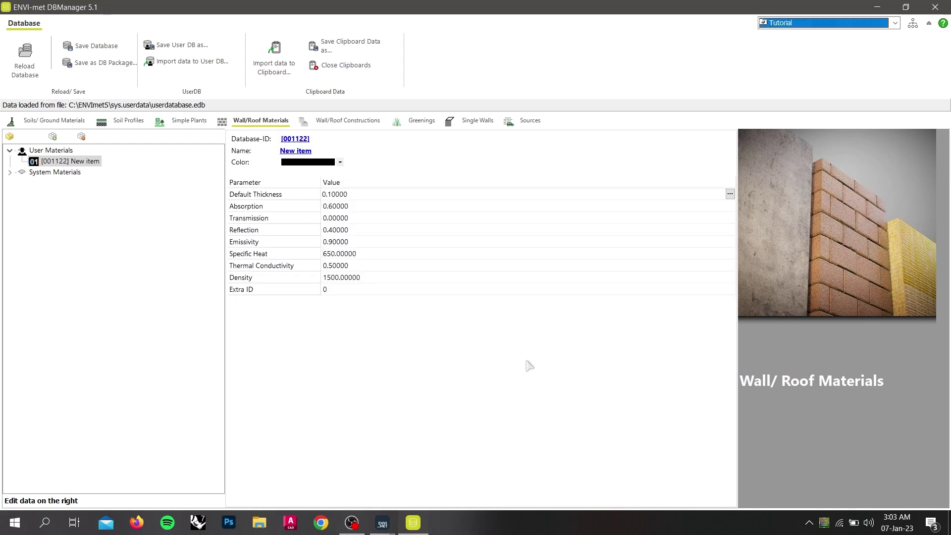
{"action": "left_click", "coordinate": [303, 151]}
{"action": "type", "text": "red"}
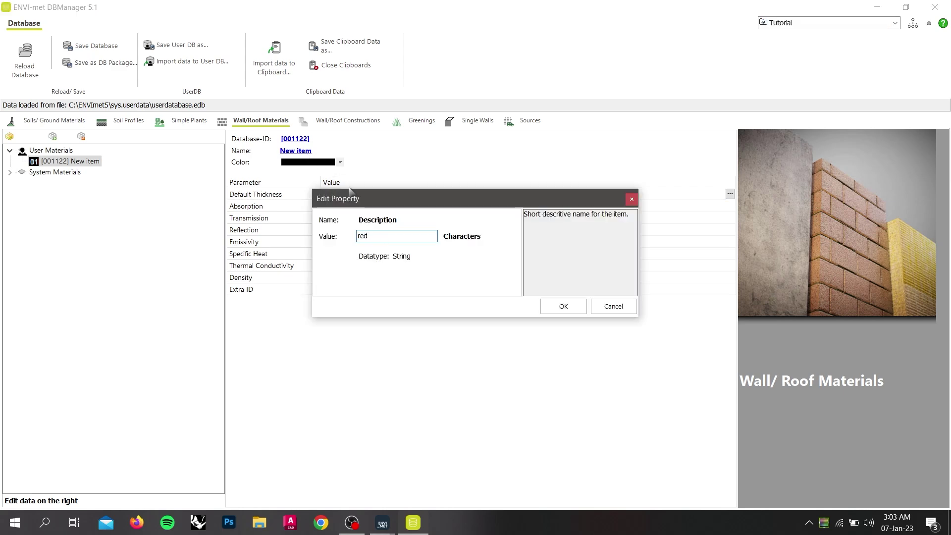
{"action": "type", "text": " brick"}
{"action": "left_click", "coordinate": [564, 306]}
{"action": "left_click", "coordinate": [304, 162]}
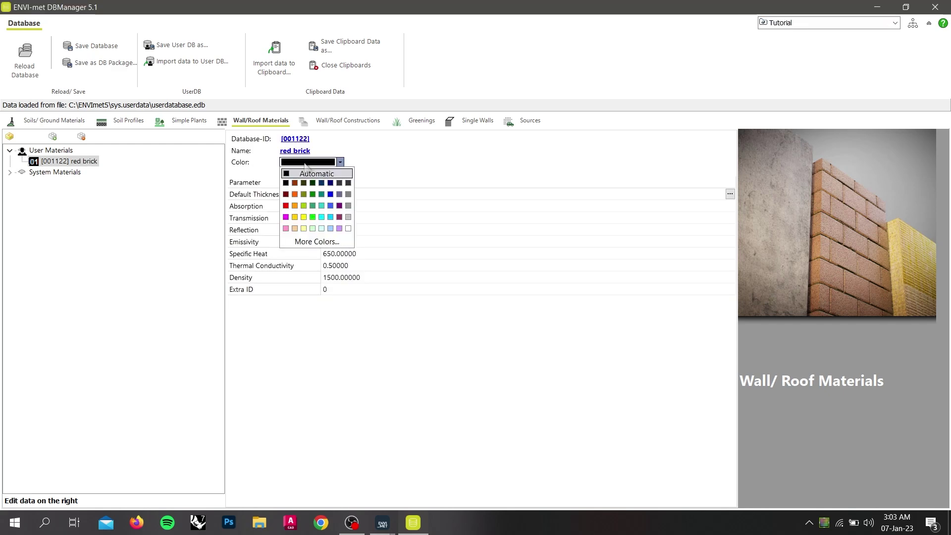
{"action": "left_click", "coordinate": [286, 205]}
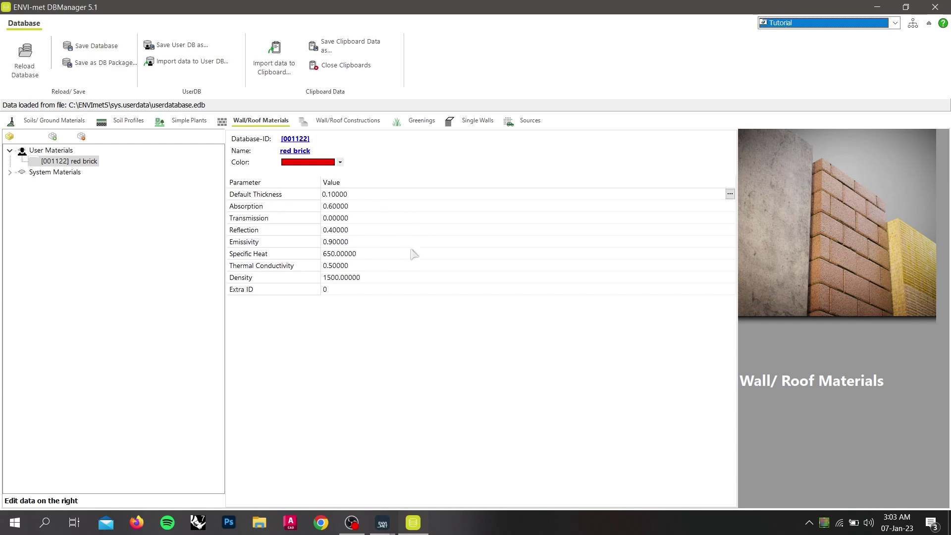
Step: Set red brick's default thickness to 3.04, absorption 0.68 and emissivity 0.93
{"action": "left_click", "coordinate": [730, 194]}
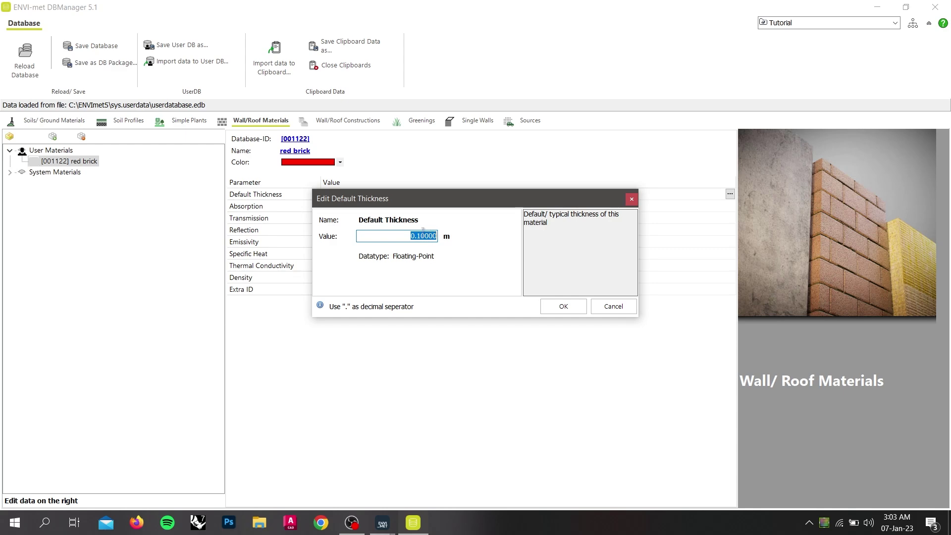
{"action": "type", "text": "3"}
{"action": "left_click", "coordinate": [563, 307]}
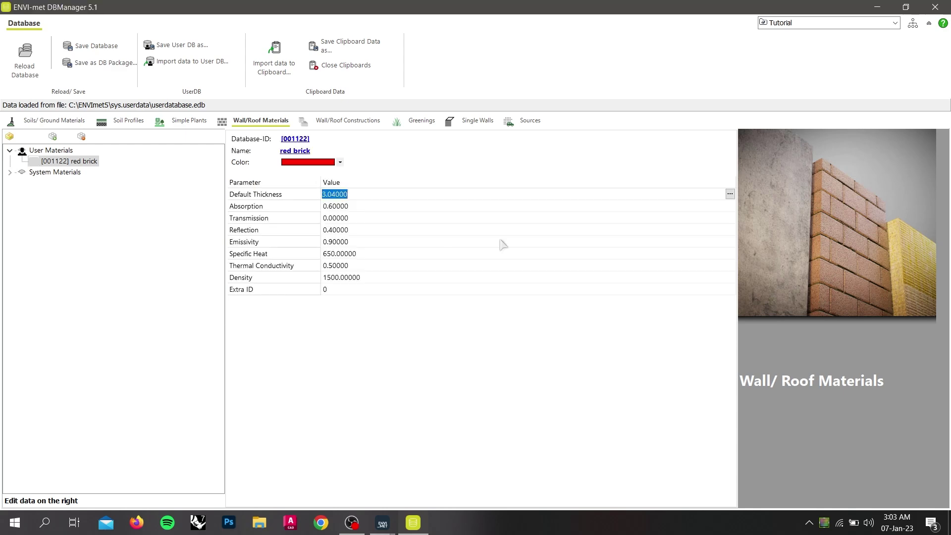
{"action": "left_click", "coordinate": [730, 206]}
{"action": "type", "text": "0.68"}
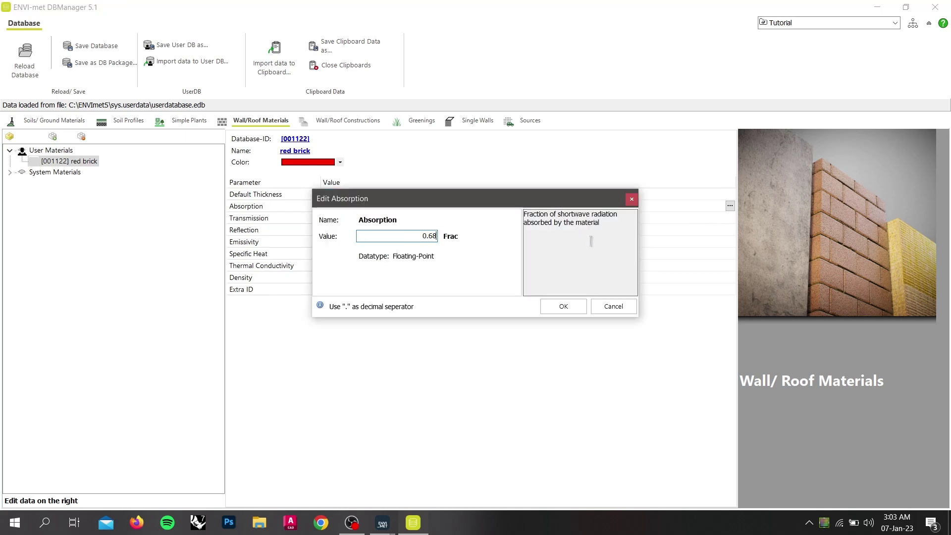
{"action": "key", "text": "Return"}
{"action": "left_click", "coordinate": [730, 241]}
{"action": "type", "text": "0.9"}
{"action": "key", "text": "Return"}
Step: Set red brick's specific heat to 900, thermal conductivity 0.6 and density 1900
{"action": "left_click", "coordinate": [730, 254]}
{"action": "type", "text": "900"}
{"action": "left_click", "coordinate": [563, 306]}
{"action": "left_click", "coordinate": [730, 266]}
{"action": "type", "text": "0.8"}
{"action": "left_click", "coordinate": [569, 307]}
{"action": "left_click", "coordinate": [726, 277]}
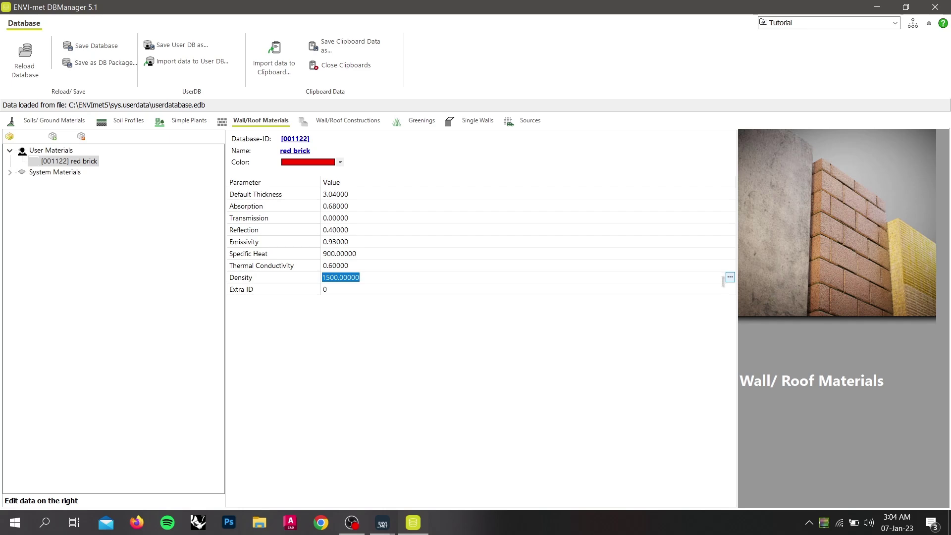
{"action": "left_click", "coordinate": [730, 277]}
{"action": "type", "text": "1900"}
{"action": "left_click", "coordinate": [565, 305]}
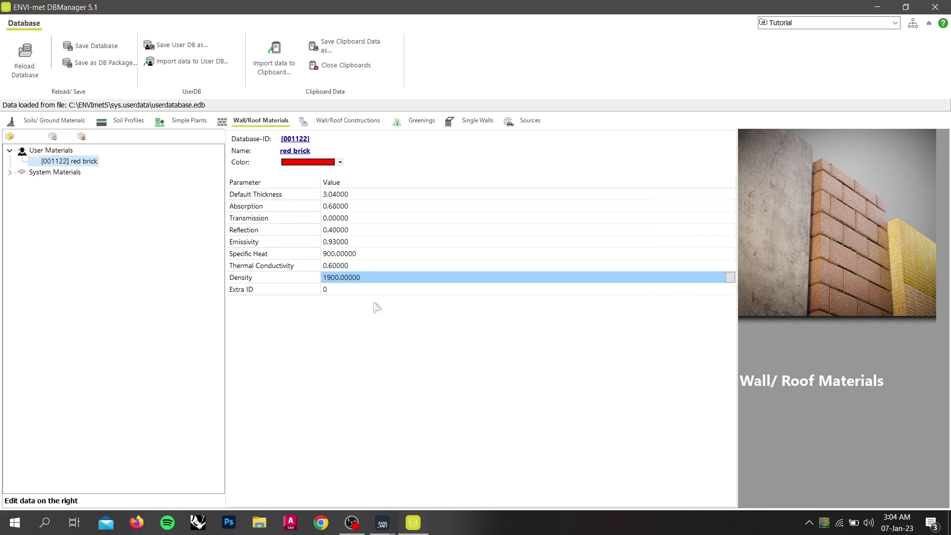
Step: Add a user wall construction with ID 001122, named 'new wall', coloured magenta
{"action": "left_click", "coordinate": [339, 125]}
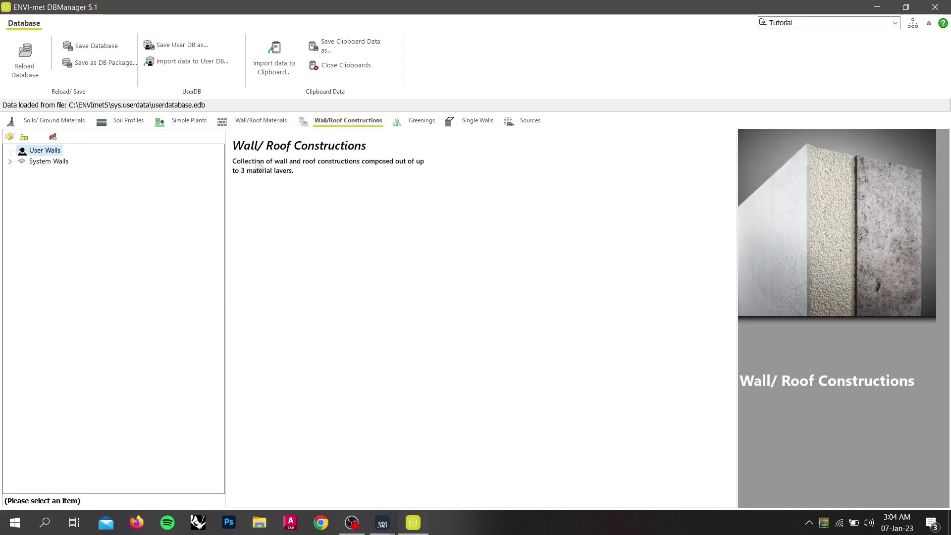
{"action": "left_click", "coordinate": [53, 137]}
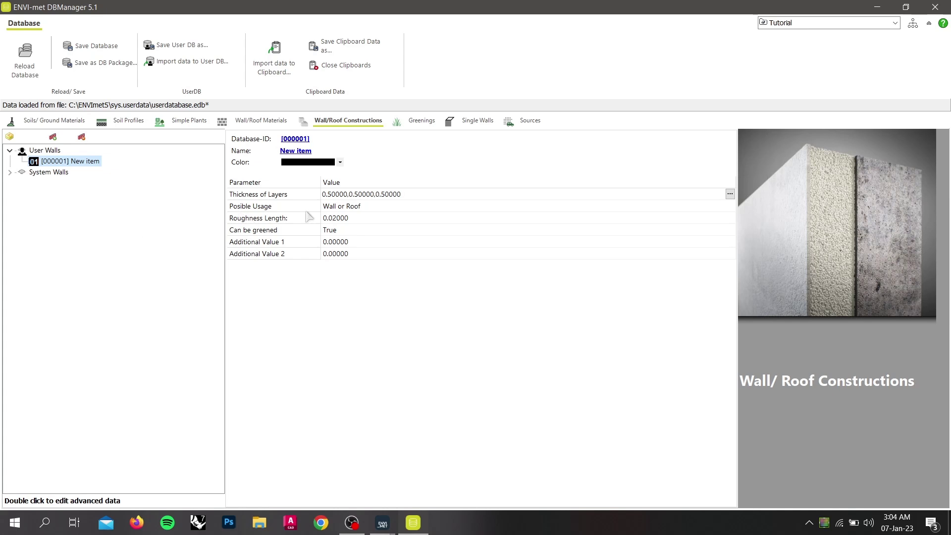
{"action": "left_click", "coordinate": [297, 140]}
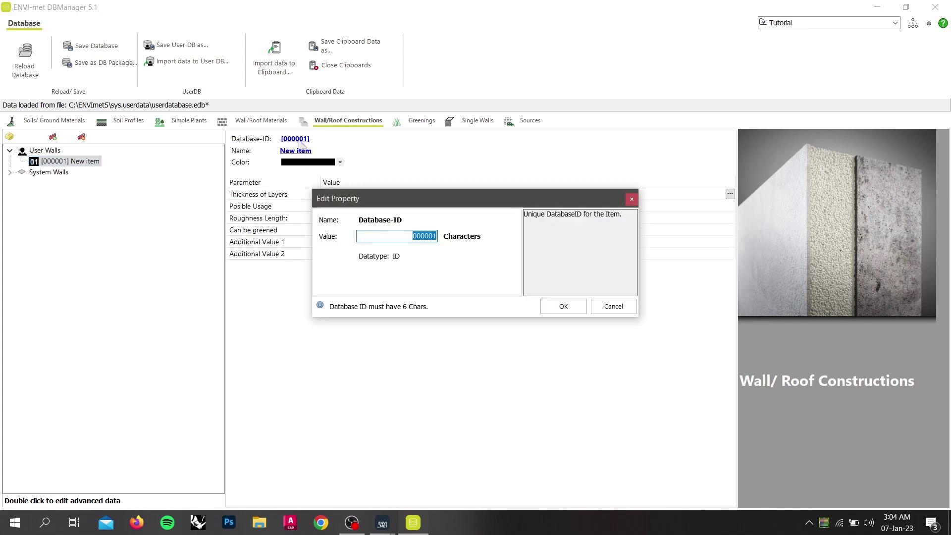
{"action": "type", "text": "001122"}
{"action": "key", "text": "Return"}
{"action": "left_click", "coordinate": [297, 150]}
{"action": "type", "text": "new wall"}
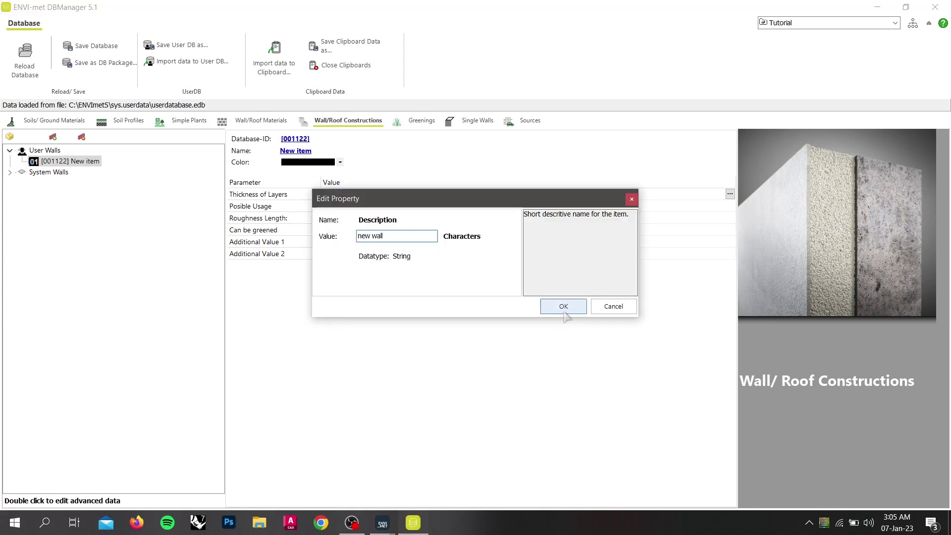
{"action": "left_click", "coordinate": [563, 306]}
{"action": "left_click", "coordinate": [340, 162]}
{"action": "left_click", "coordinate": [311, 247]}
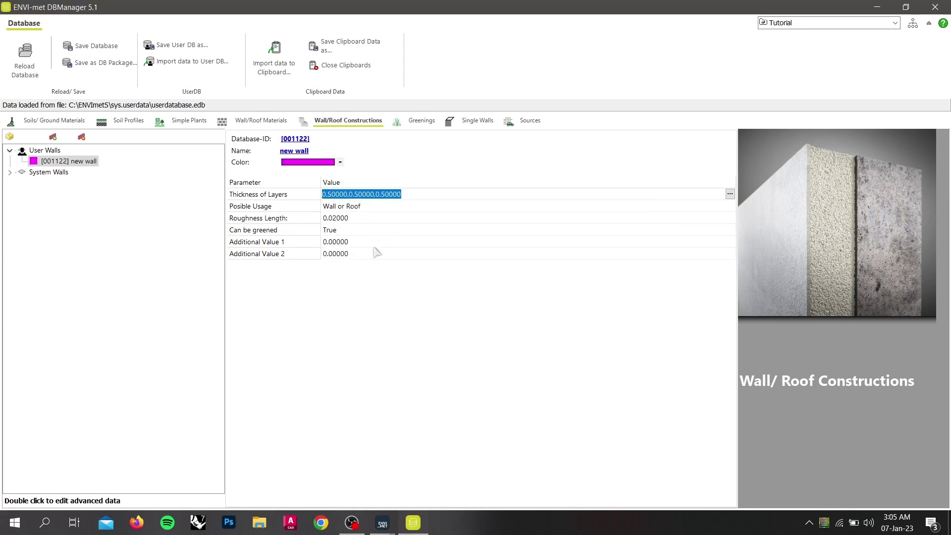
Step: Build the new wall from a red brick outer layer and two no-insulation brick-plaster layers
{"action": "double_click", "coordinate": [78, 163]}
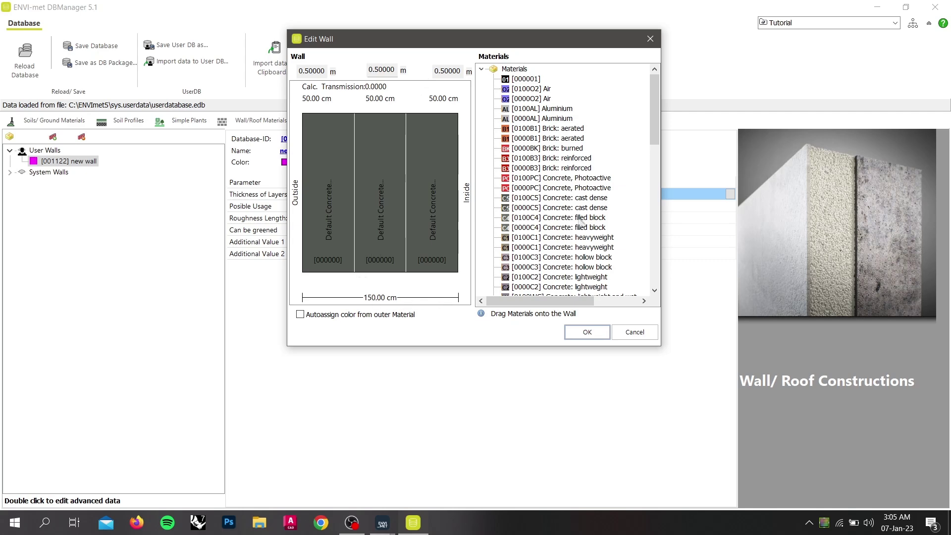
{"action": "scroll", "coordinate": [590, 150], "scroll_direction": "down", "scroll_amount": 10}
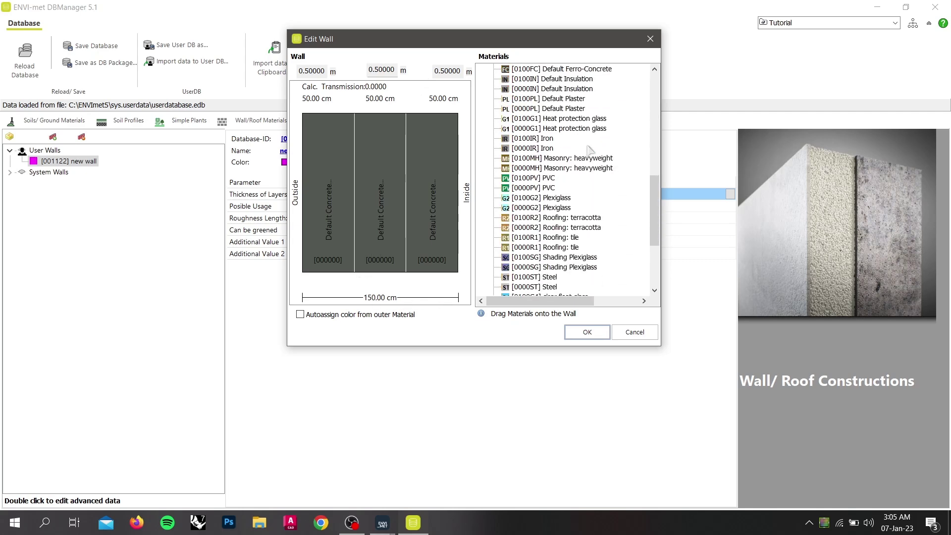
{"action": "scroll", "coordinate": [590, 150], "scroll_direction": "down", "scroll_amount": 4}
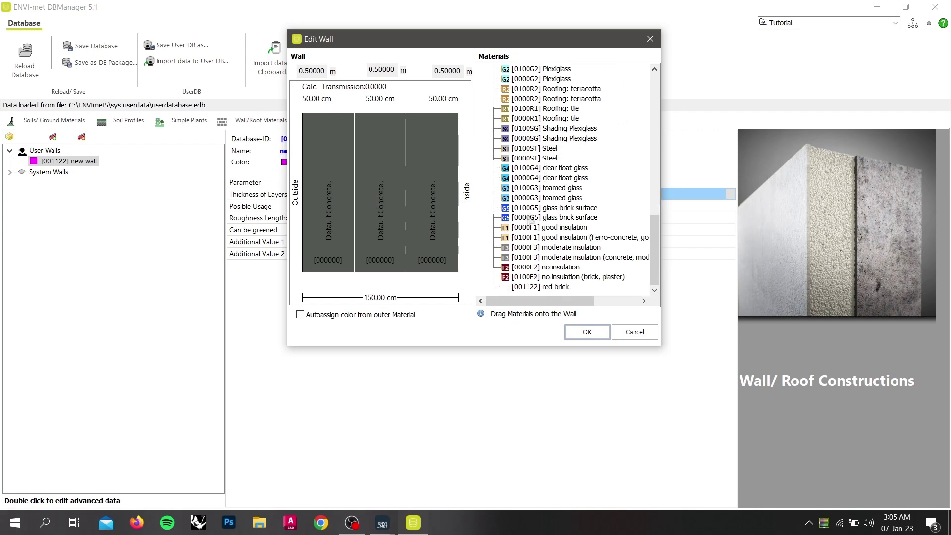
{"action": "left_click", "coordinate": [556, 288]}
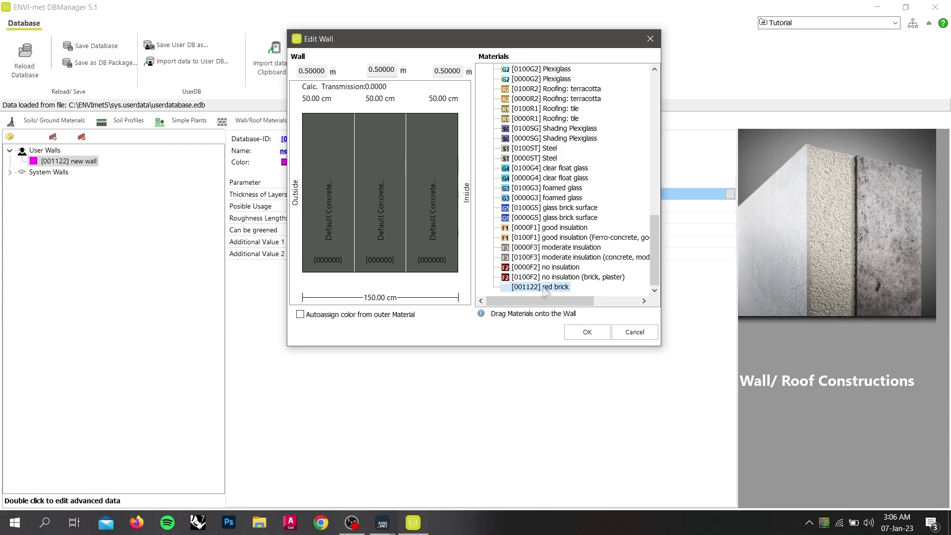
{"action": "left_click_drag", "start_coordinate": [545, 291], "coordinate": [320, 214]}
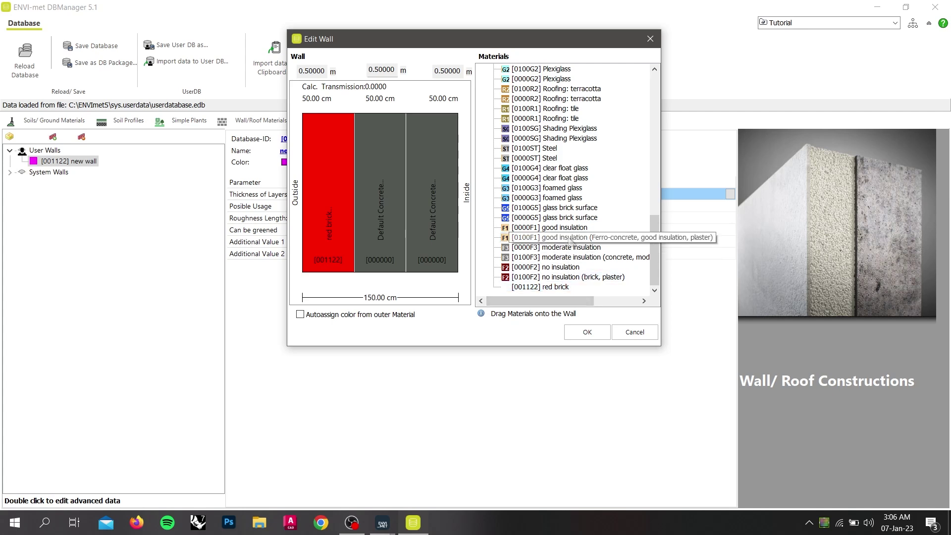
{"action": "left_click_drag", "start_coordinate": [570, 240], "coordinate": [443, 246]}
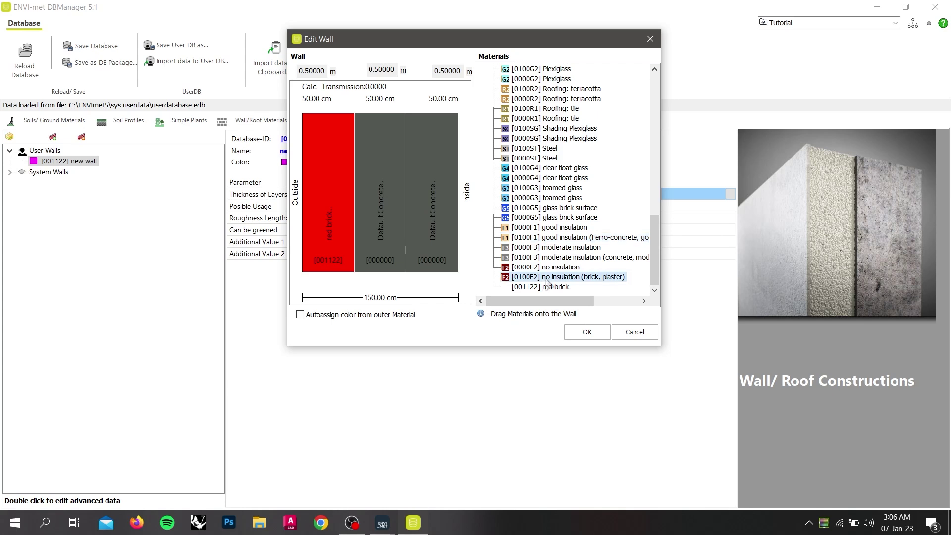
{"action": "left_click_drag", "start_coordinate": [560, 278], "coordinate": [390, 226]}
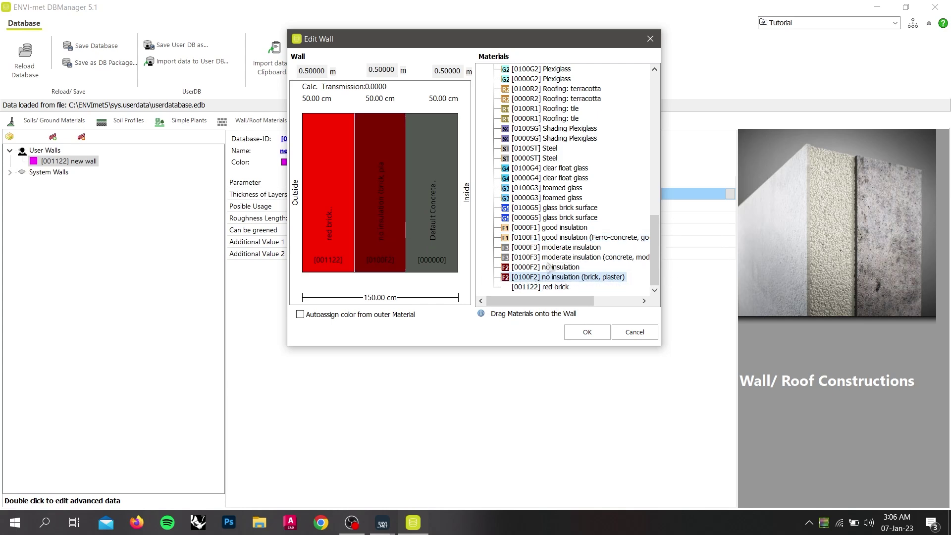
{"action": "left_click_drag", "start_coordinate": [557, 280], "coordinate": [430, 241]}
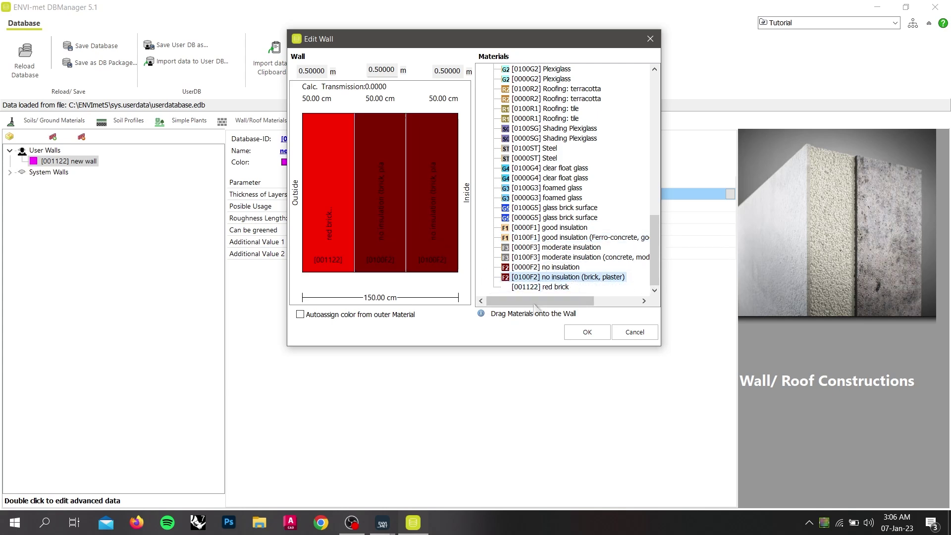
{"action": "left_click", "coordinate": [573, 332]}
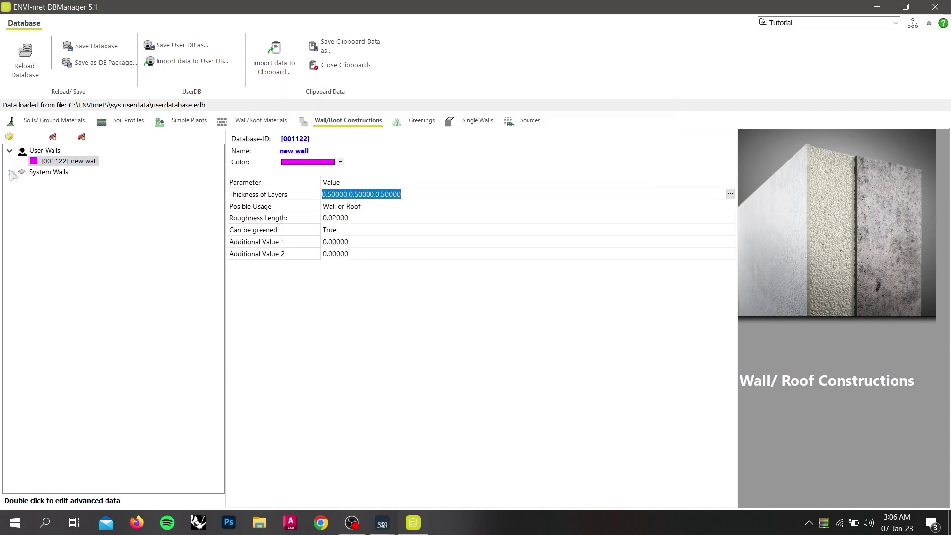
Step: Inspect the read-only heavy concrete system wall, then return to Soils/Ground Materials
{"action": "left_click", "coordinate": [10, 172]}
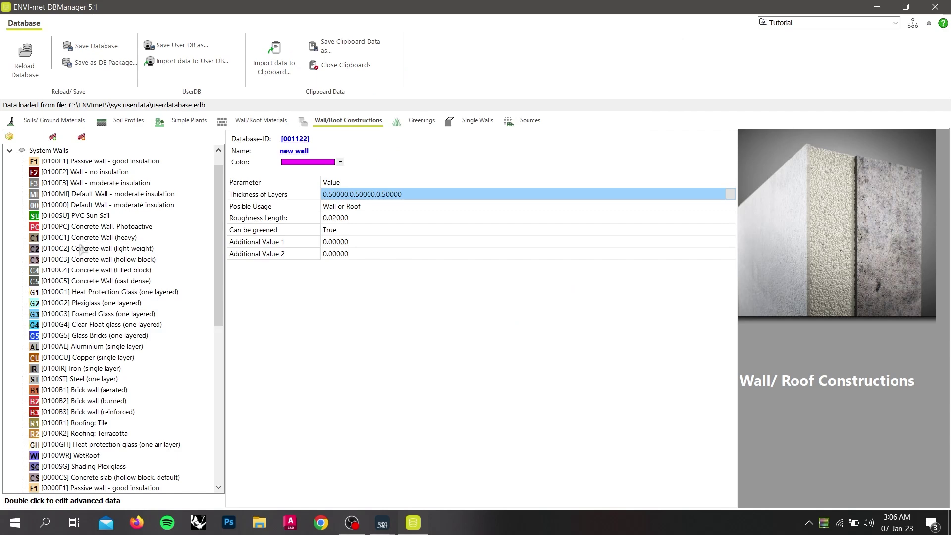
{"action": "double_click", "coordinate": [82, 237]}
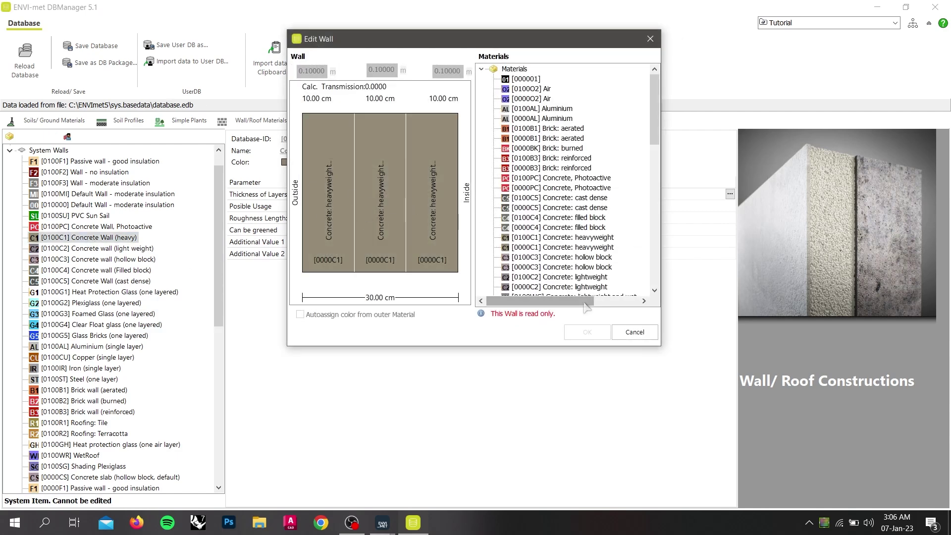
{"action": "left_click", "coordinate": [632, 333]}
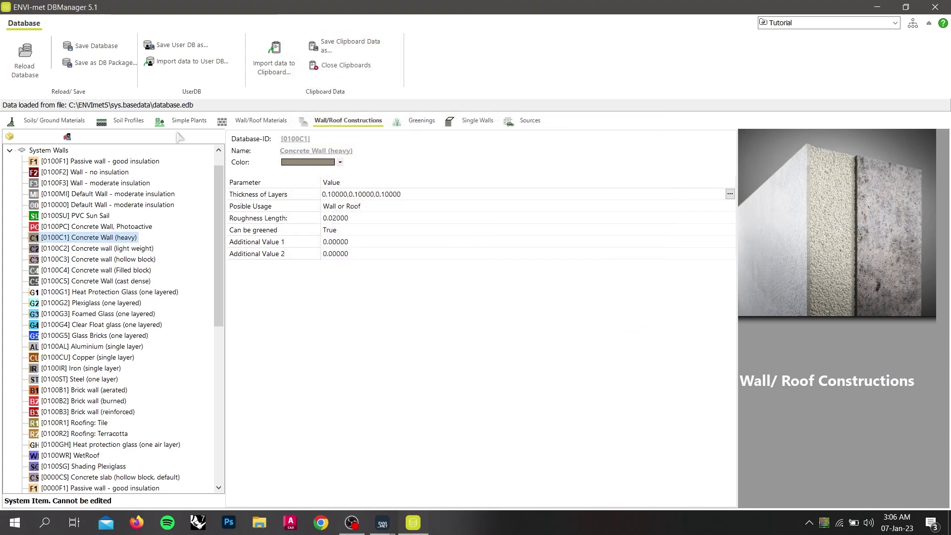
{"action": "left_click", "coordinate": [54, 120]}
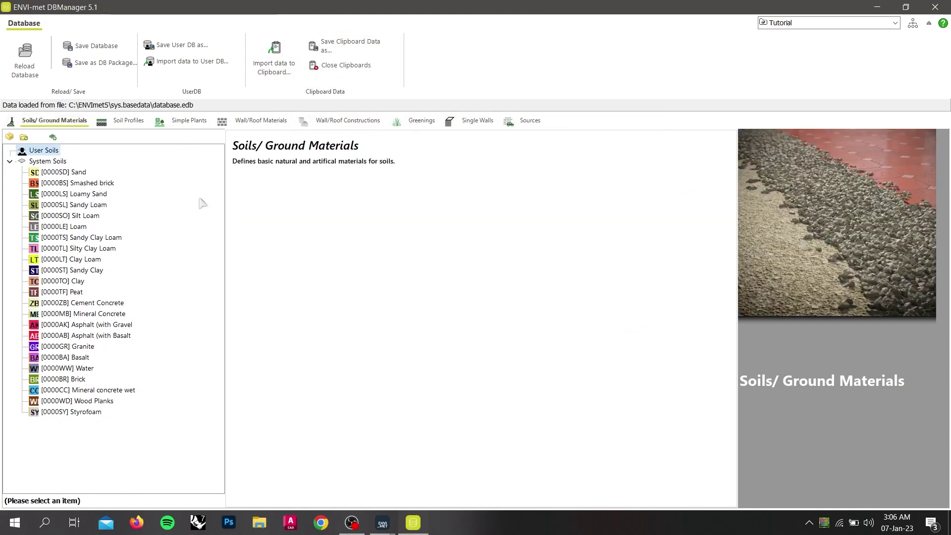
Step: Add a yellow user soil with ID 001133 named 'New soil', then show Soil Profiles
{"action": "left_click", "coordinate": [72, 183]}
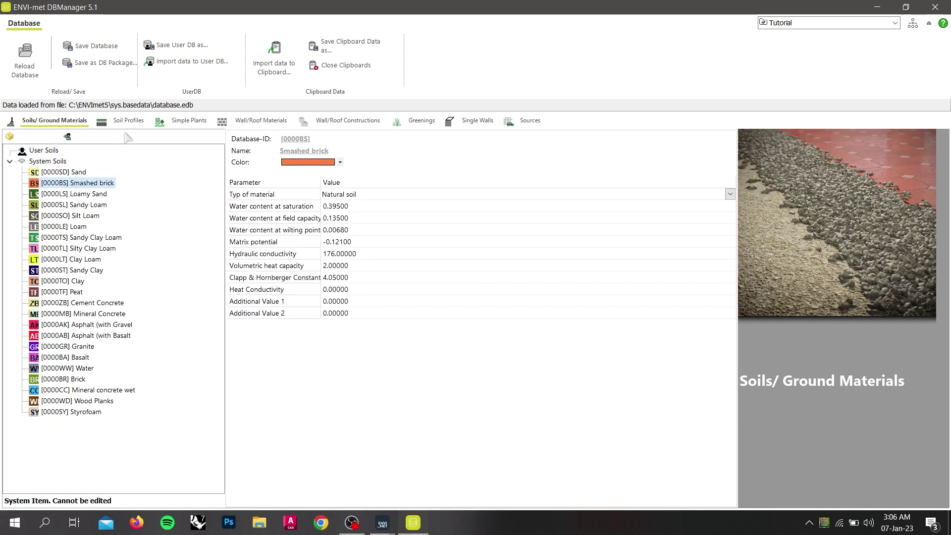
{"action": "left_click", "coordinate": [53, 151]}
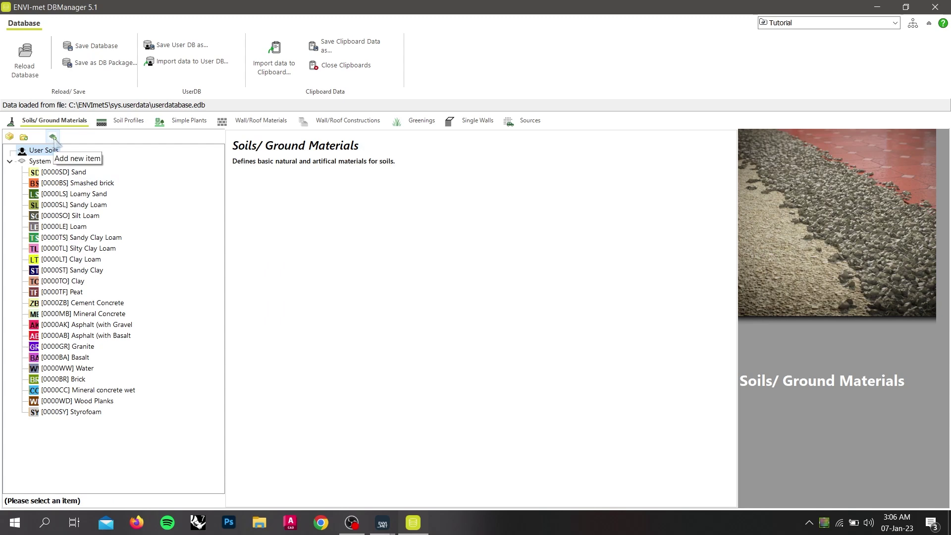
{"action": "left_click", "coordinate": [53, 138]}
{"action": "left_click", "coordinate": [296, 139]}
{"action": "type", "text": "001133"}
{"action": "left_click", "coordinate": [563, 306]}
{"action": "left_click", "coordinate": [309, 151]}
{"action": "type", "text": "New soil"}
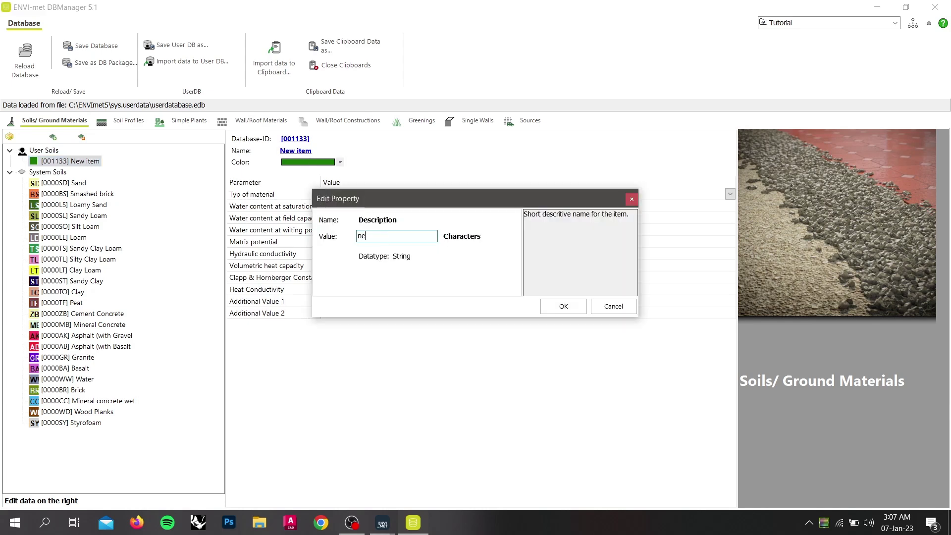
{"action": "left_click", "coordinate": [560, 307]}
{"action": "left_click", "coordinate": [341, 162]}
{"action": "left_click", "coordinate": [307, 210]}
{"action": "left_click", "coordinate": [130, 121]}
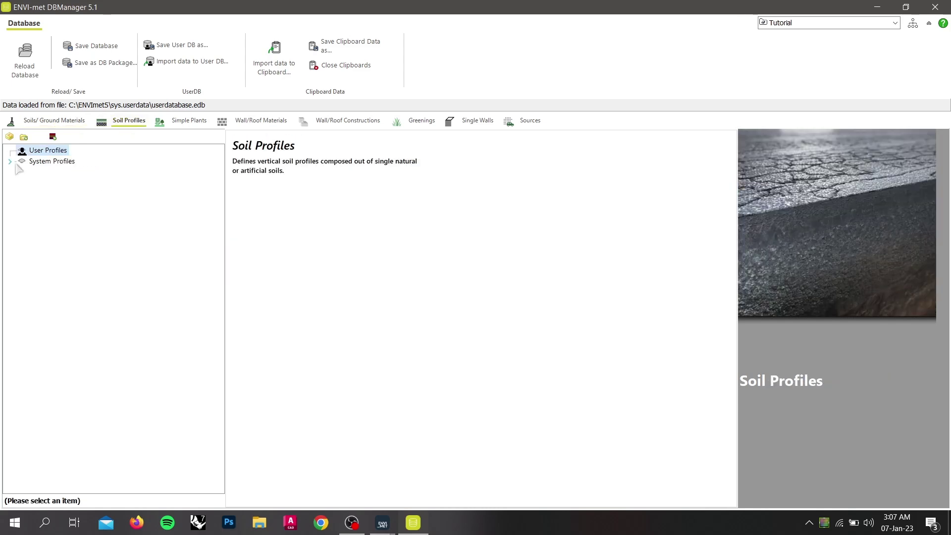
Step: Create user soil profile [000001]: Sandy Loam, Sandy Clay Loam and Sandy Clay over Sand
{"action": "left_click", "coordinate": [10, 161]}
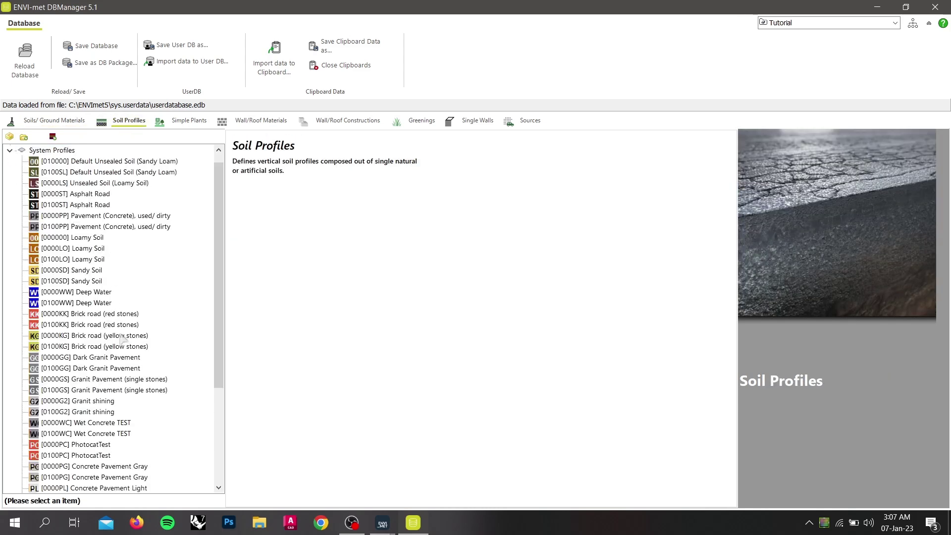
{"action": "left_click", "coordinate": [53, 136]}
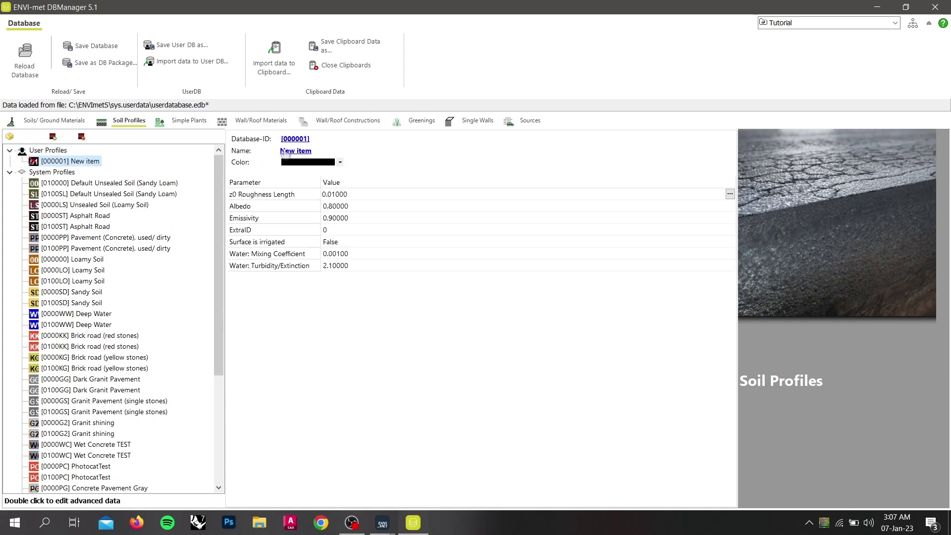
{"action": "double_click", "coordinate": [87, 163]}
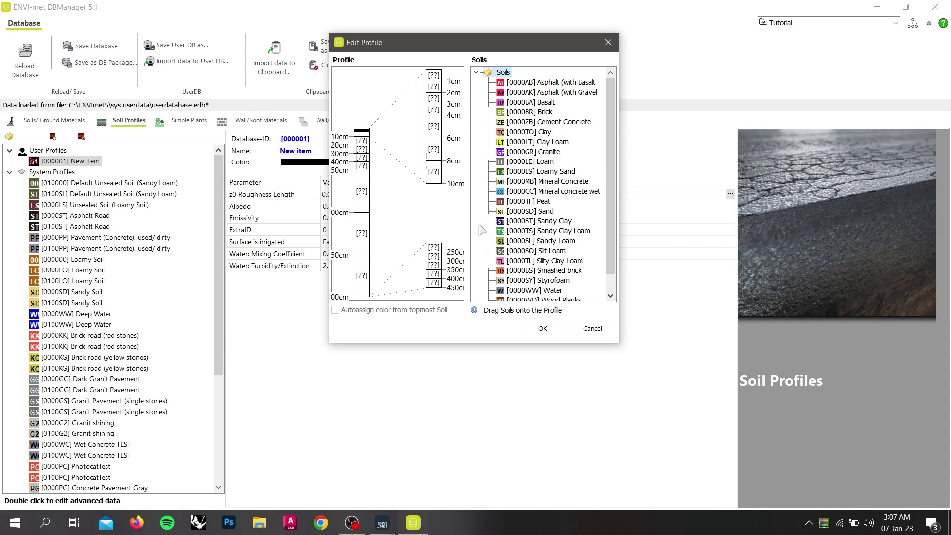
{"action": "left_click_drag", "start_coordinate": [550, 213], "coordinate": [360, 196]}
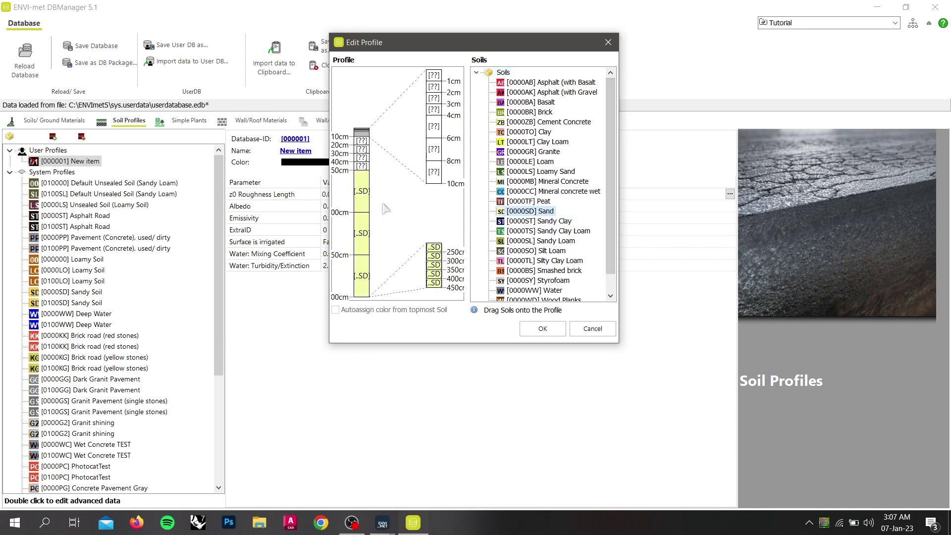
{"action": "left_click", "coordinate": [550, 221]}
{"action": "left_click_drag", "start_coordinate": [525, 225], "coordinate": [434, 104]}
{"action": "left_click", "coordinate": [559, 242]}
{"action": "left_click_drag", "start_coordinate": [560, 241], "coordinate": [434, 80]}
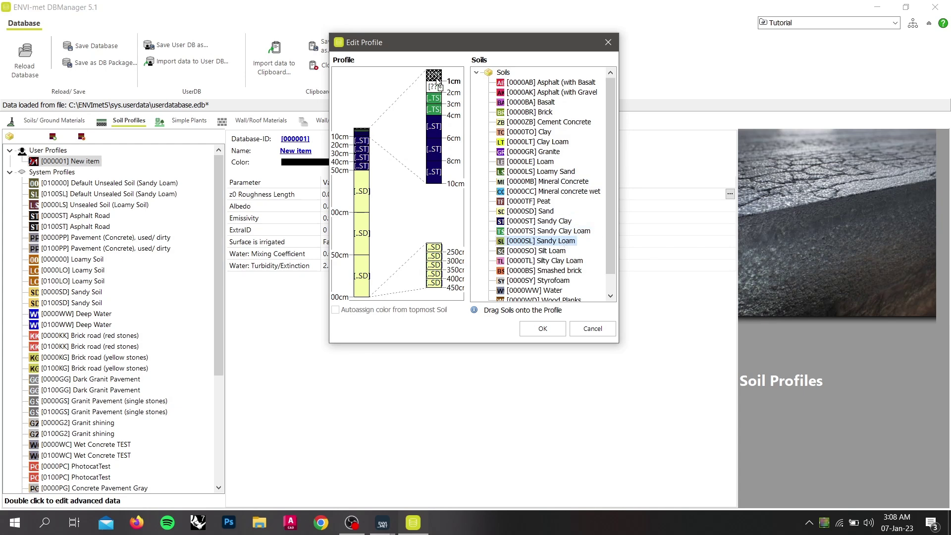
{"action": "left_click", "coordinate": [541, 329]}
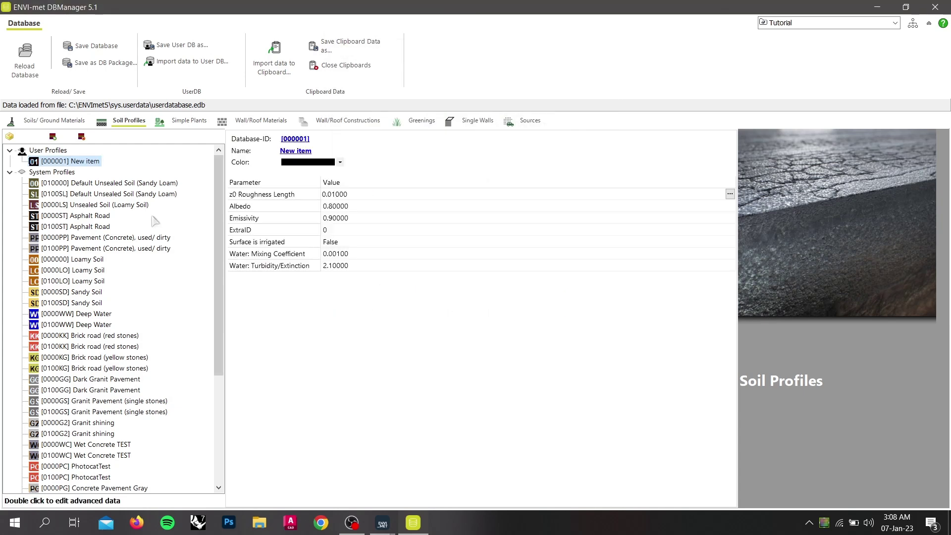
{"action": "left_click", "coordinate": [94, 184]}
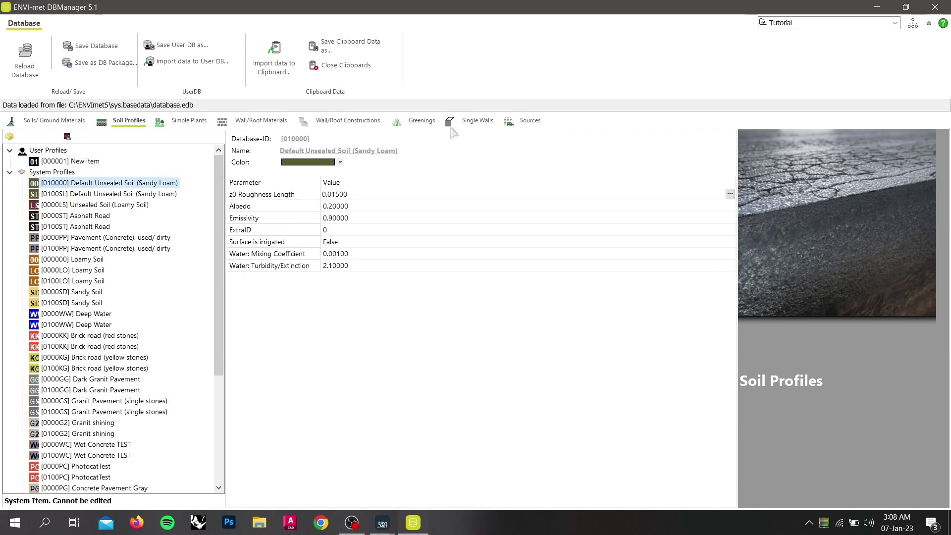
Step: In Single Walls, inspect the SunSail wall's material without changing it
{"action": "left_click", "coordinate": [476, 120]}
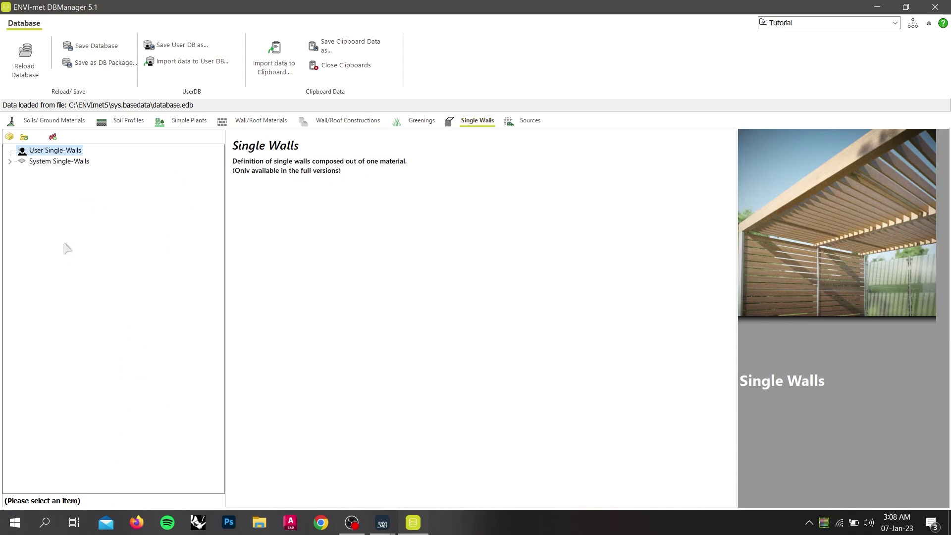
{"action": "left_click", "coordinate": [10, 161]}
{"action": "left_click", "coordinate": [72, 173]}
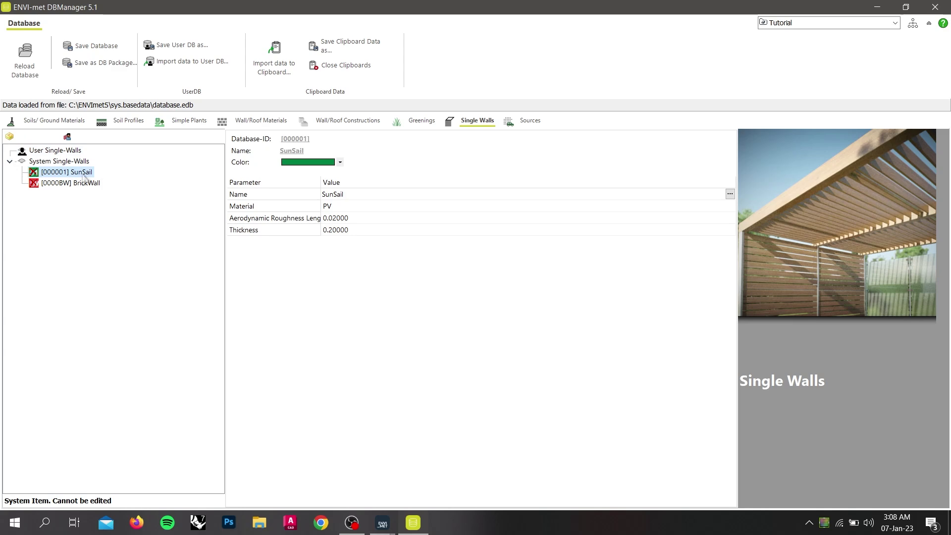
{"action": "double_click", "coordinate": [83, 174]}
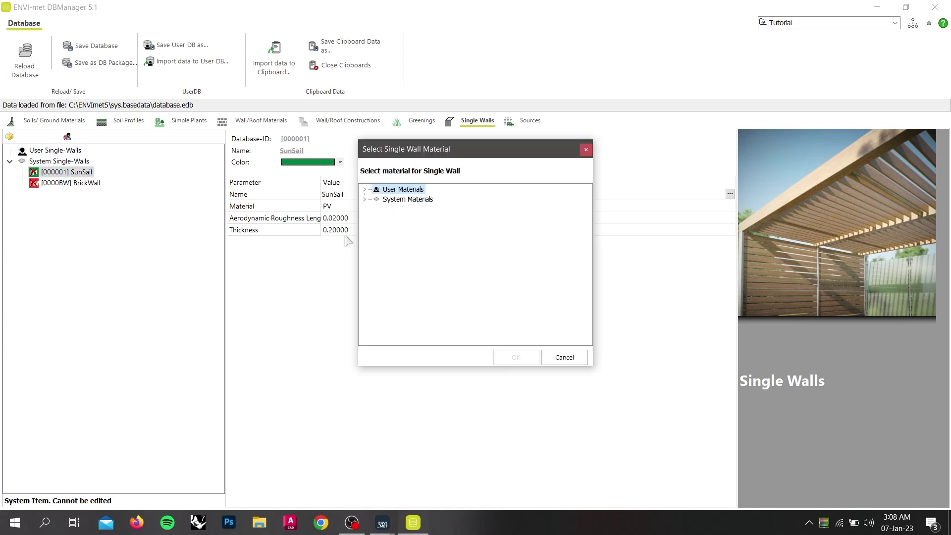
{"action": "left_click", "coordinate": [564, 357]}
Step: Add a user single wall made of Brick: aerated [0100B1]
{"action": "left_click", "coordinate": [74, 151]}
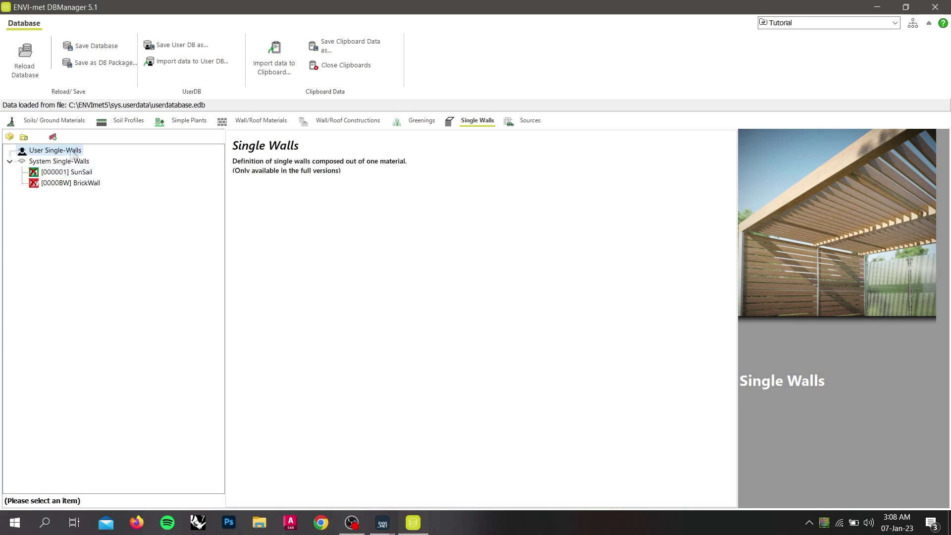
{"action": "left_click", "coordinate": [58, 138]}
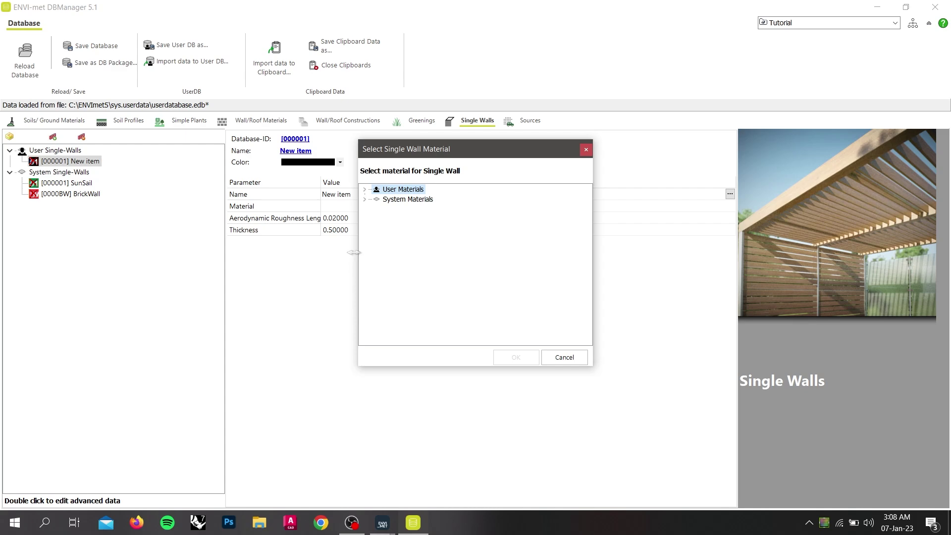
{"action": "left_click", "coordinate": [366, 201]}
{"action": "left_click", "coordinate": [365, 200]}
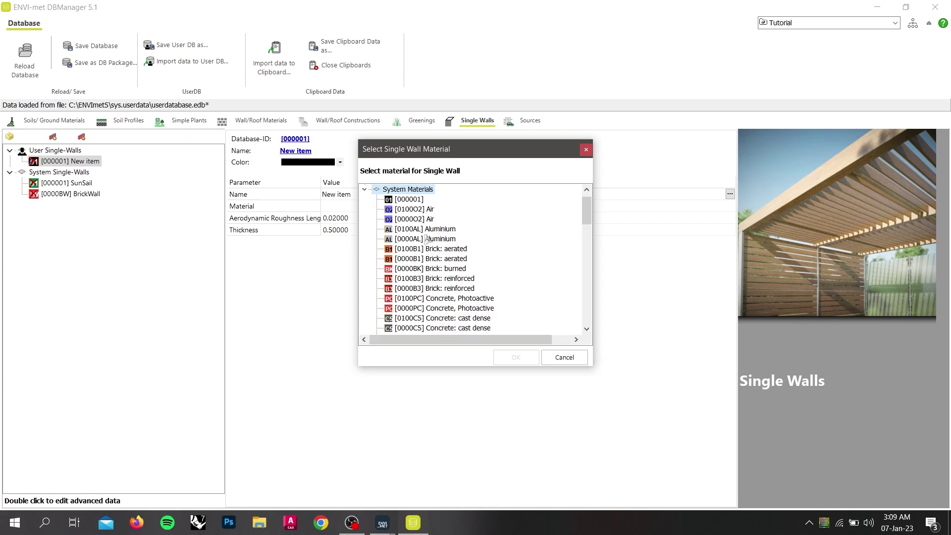
{"action": "left_click", "coordinate": [439, 250]}
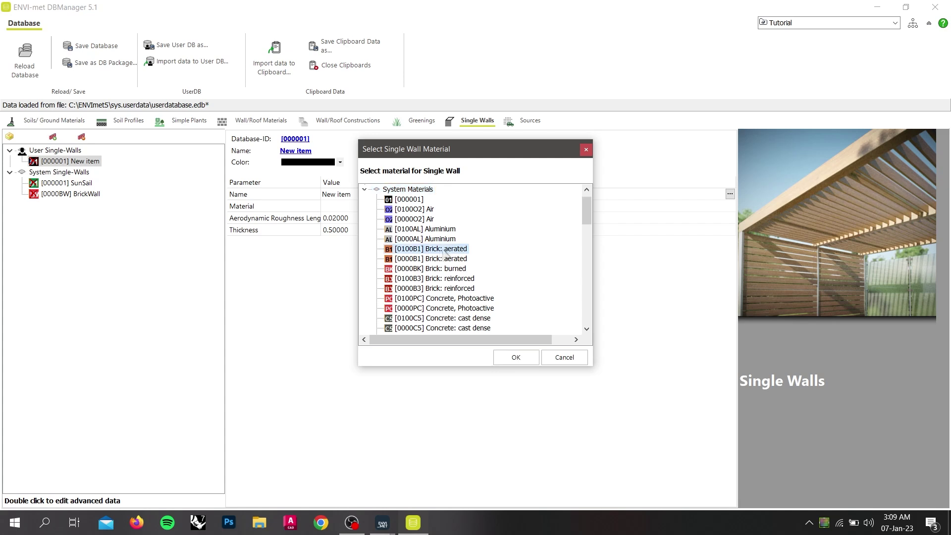
{"action": "left_click", "coordinate": [520, 360]}
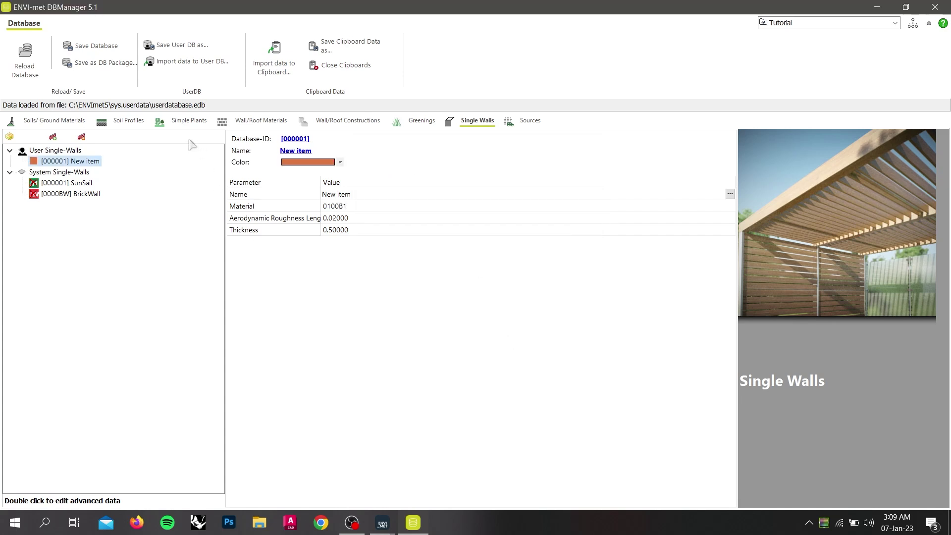
{"action": "left_click", "coordinate": [192, 120]}
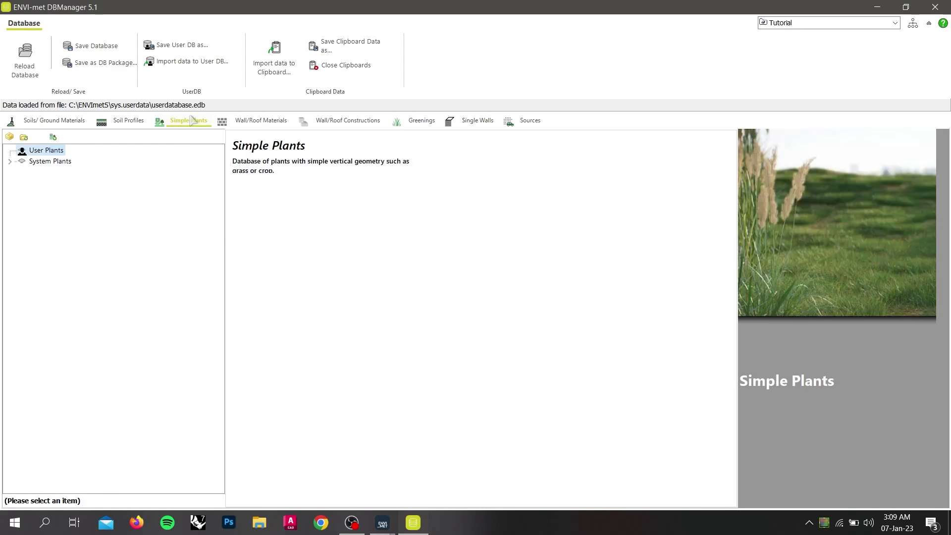
Step: Inspect the Tree 20 m very dense system plant, then browse the System Greening list
{"action": "left_click", "coordinate": [11, 162]}
{"action": "left_click", "coordinate": [104, 217]}
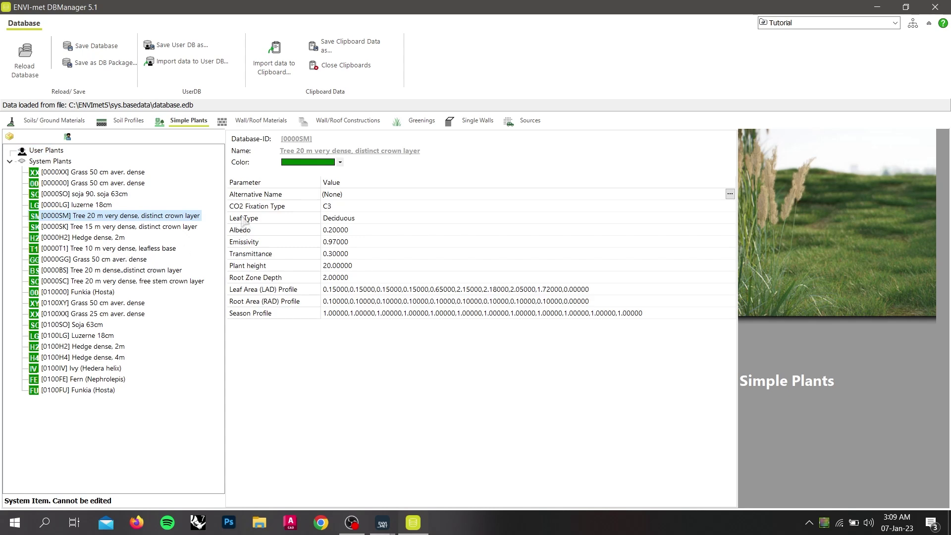
{"action": "left_click", "coordinate": [416, 122]}
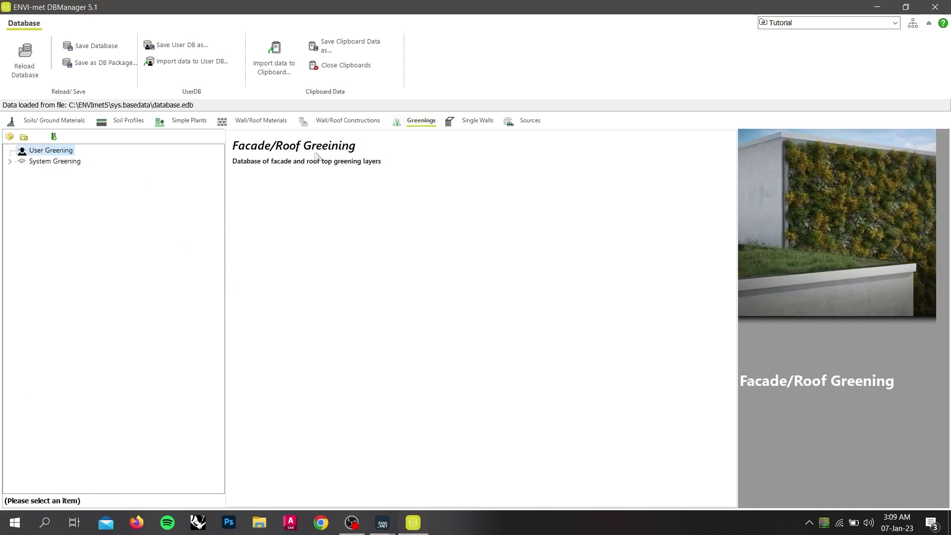
{"action": "left_click", "coordinate": [10, 161]}
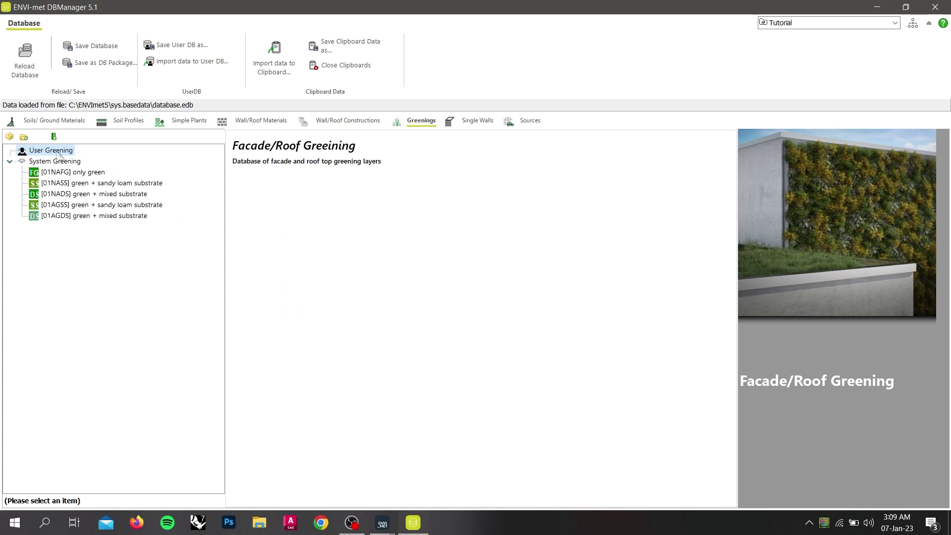
Step: Add a user greening item using the Grass 50 cm aver. dense plant
{"action": "left_click", "coordinate": [54, 136]}
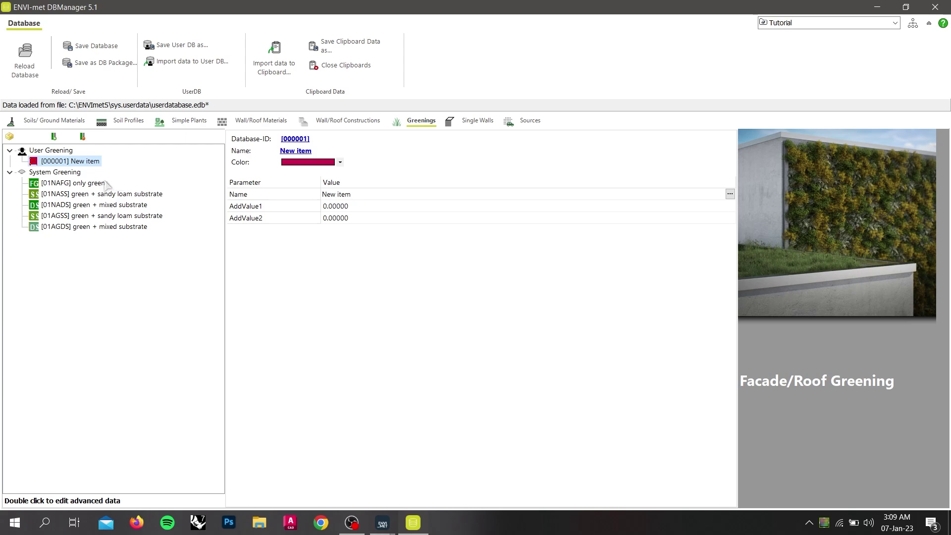
{"action": "double_click", "coordinate": [65, 161]}
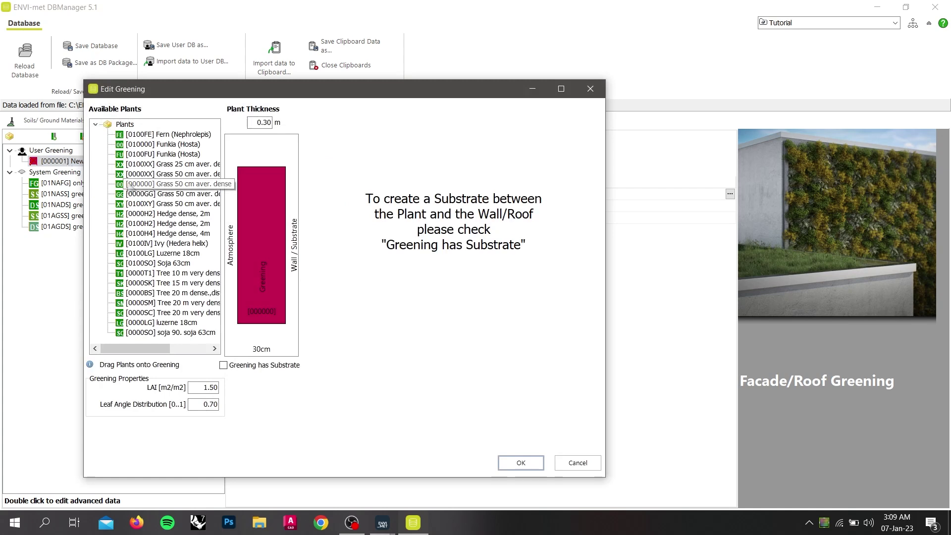
{"action": "left_click", "coordinate": [127, 194]}
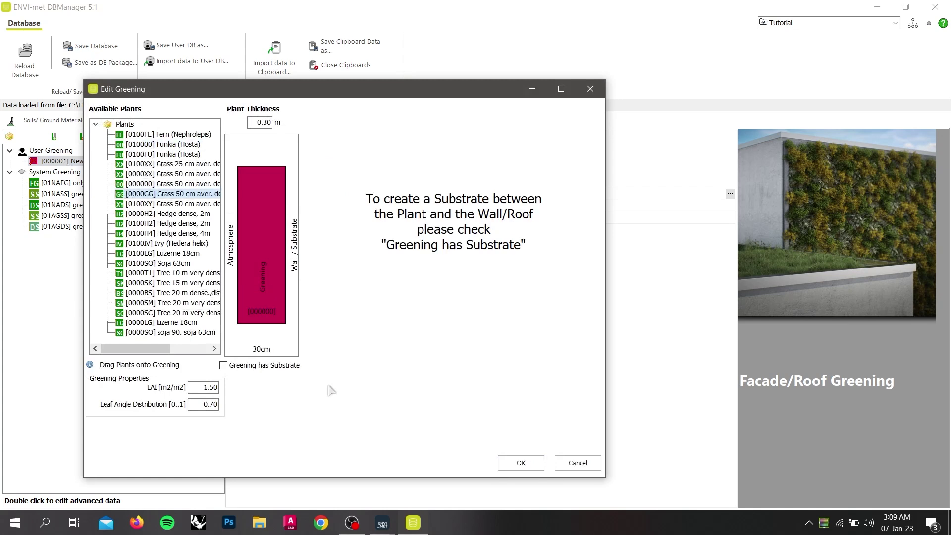
{"action": "left_click", "coordinate": [520, 464]}
{"action": "left_click", "coordinate": [529, 121]}
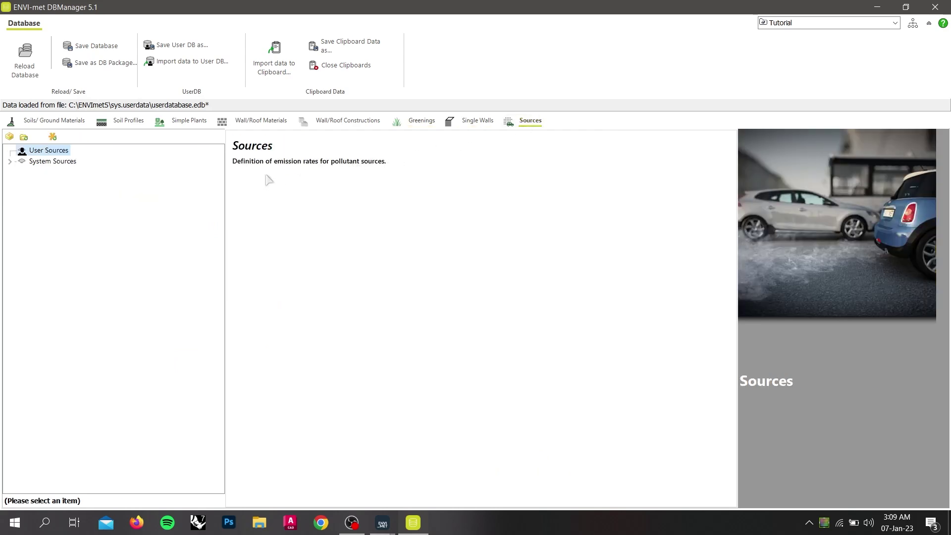
Step: Inspect the Test Lane system source, then add a point user source 'New item' with 0.50 default height
{"action": "left_click", "coordinate": [10, 162]}
{"action": "left_click", "coordinate": [97, 174]}
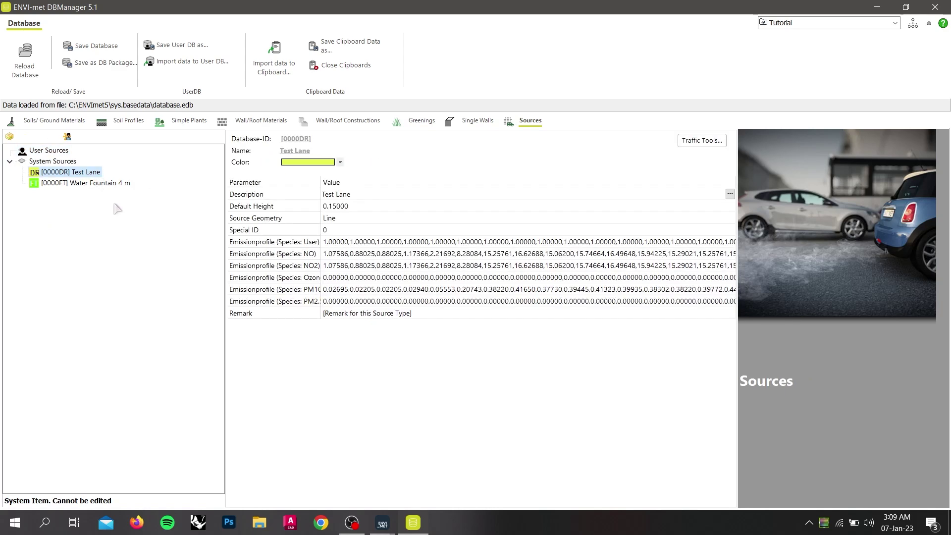
{"action": "key", "text": "ctrl+n"}
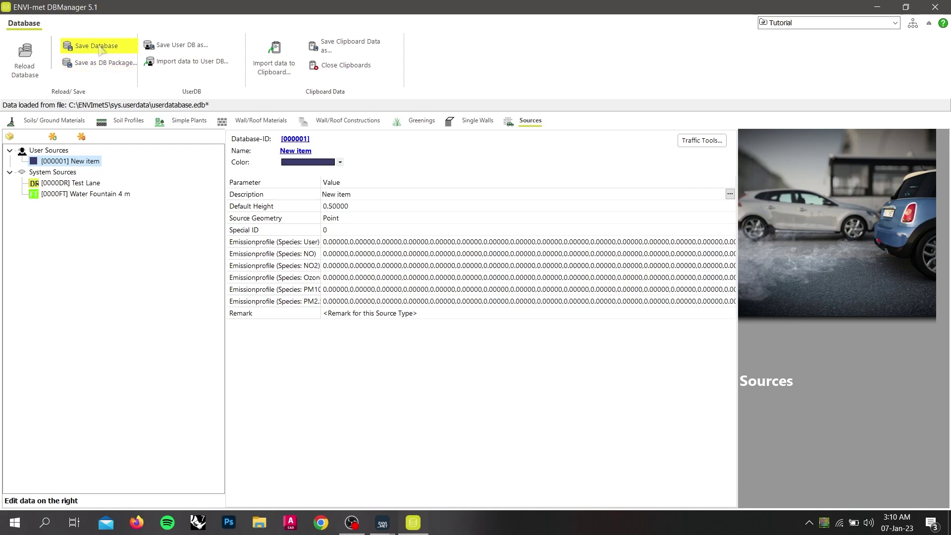
Step: Save the user database under the file name 'new material'
{"action": "left_click", "coordinate": [101, 49]}
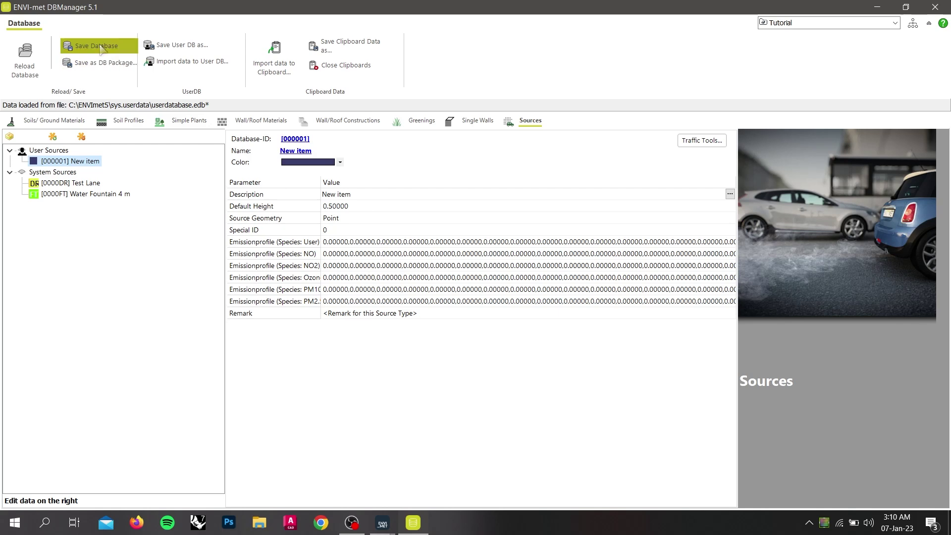
{"action": "left_click", "coordinate": [193, 49]}
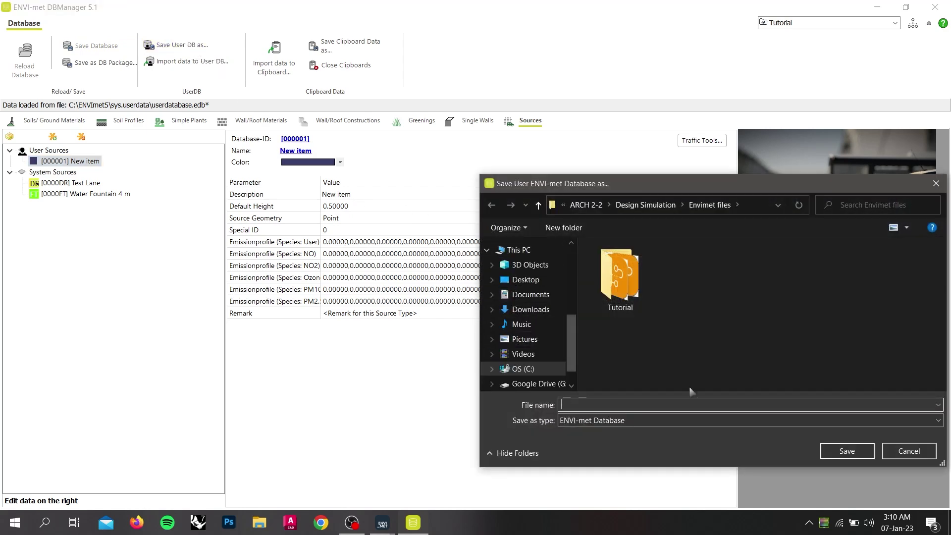
{"action": "type", "text": "new material"}
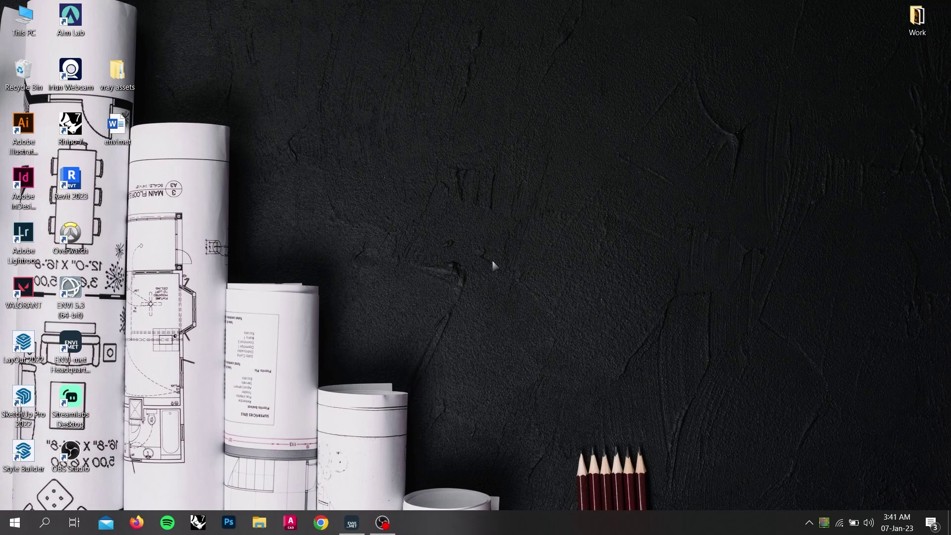
Step: Bring up ENVI-met Headquarter and go to its Data and Settings tools to launch Albero
{"action": "left_click", "coordinate": [351, 521]}
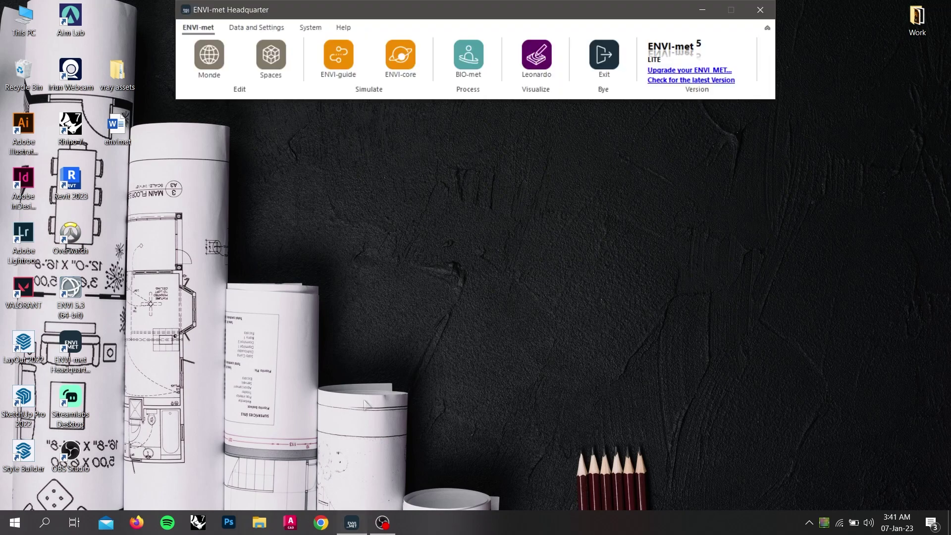
{"action": "left_click", "coordinate": [260, 30]}
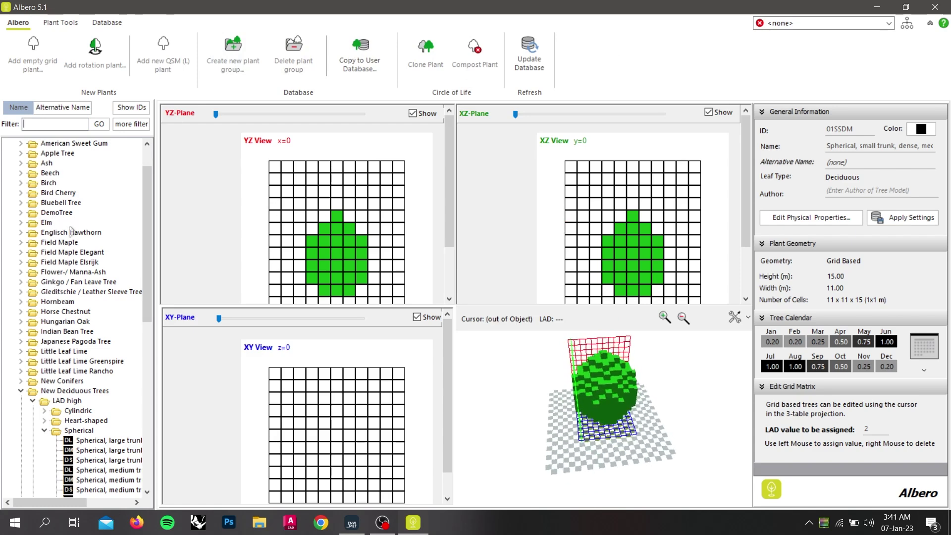
Step: Load the (Q) Horse Chestnut (old) tree, 17.40 m tall, from the Horse Chestnut folder
{"action": "scroll", "coordinate": [147, 218], "scroll_direction": "up", "scroll_amount": 2}
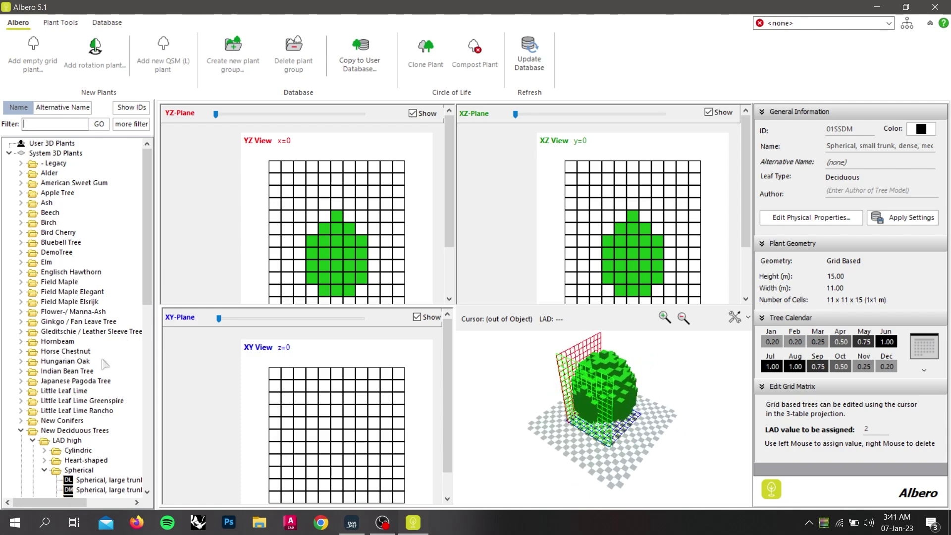
{"action": "left_click", "coordinate": [21, 352]}
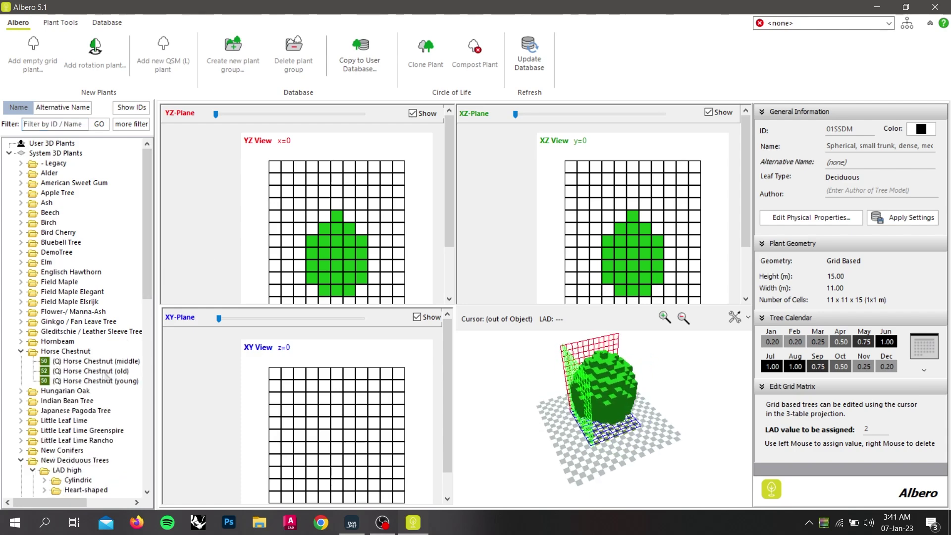
{"action": "left_click", "coordinate": [115, 372]}
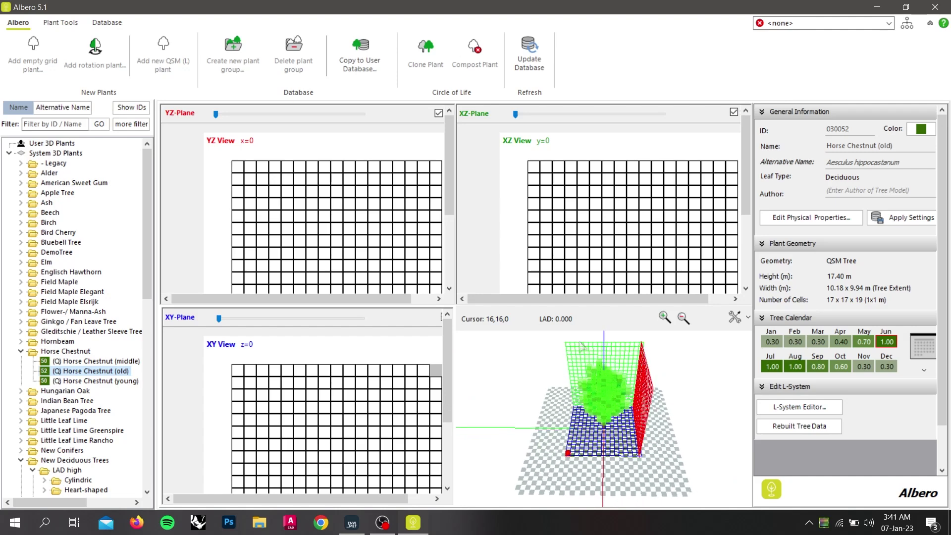
Step: Reset the 3D preview view and fill one cell of the current slice with foliage
{"action": "left_click", "coordinate": [736, 319]}
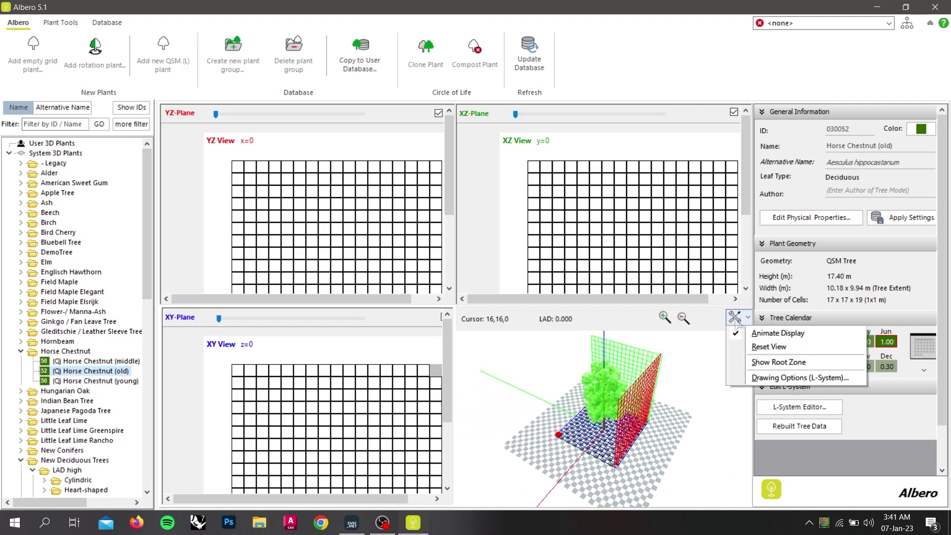
{"action": "left_click", "coordinate": [793, 333]}
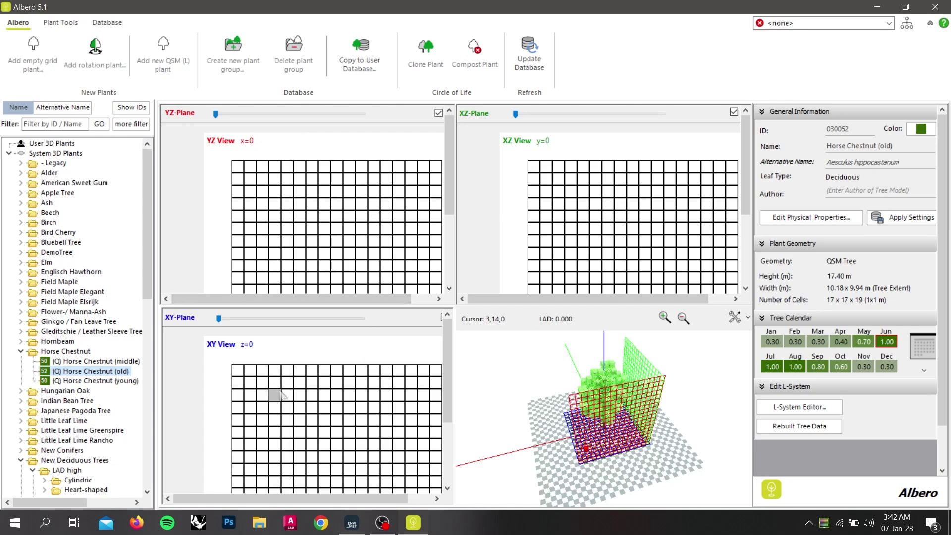
{"action": "left_click", "coordinate": [349, 444]}
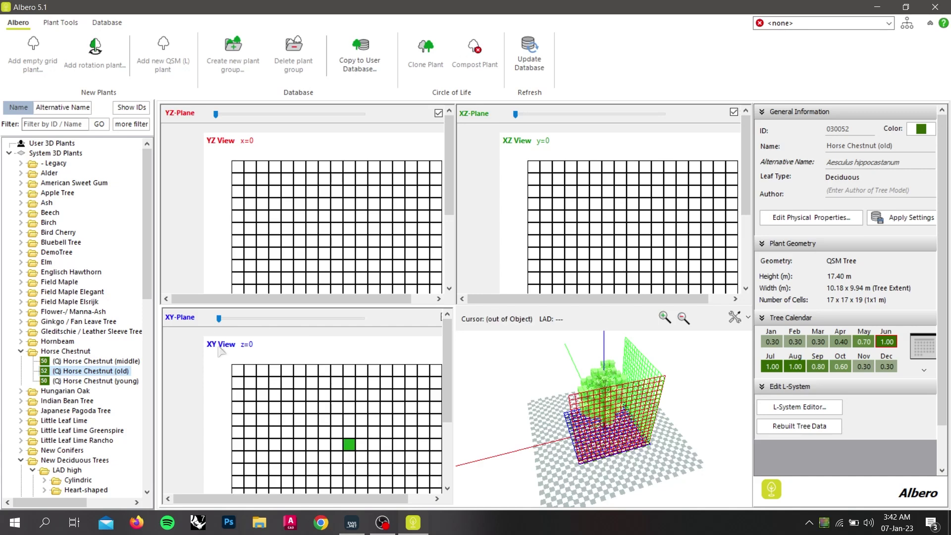
Step: Raise the XY slice to z=8 inside the tree crown
{"action": "left_click", "coordinate": [218, 318]}
{"action": "left_click_drag", "start_coordinate": [235, 326], "coordinate": [282, 318]}
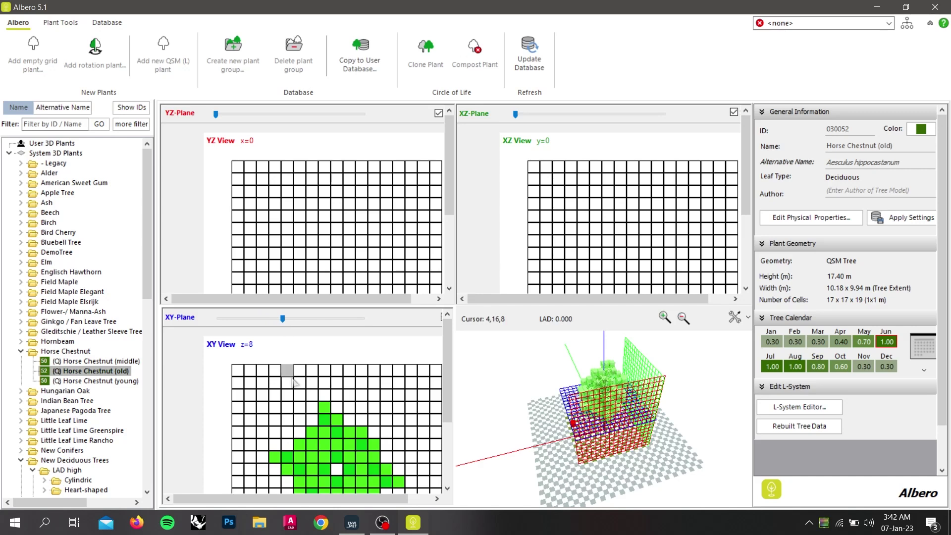
{"action": "scroll", "coordinate": [337, 443], "scroll_direction": "down", "scroll_amount": 3}
{"action": "scroll", "coordinate": [337, 427], "scroll_direction": "up", "scroll_amount": 2}
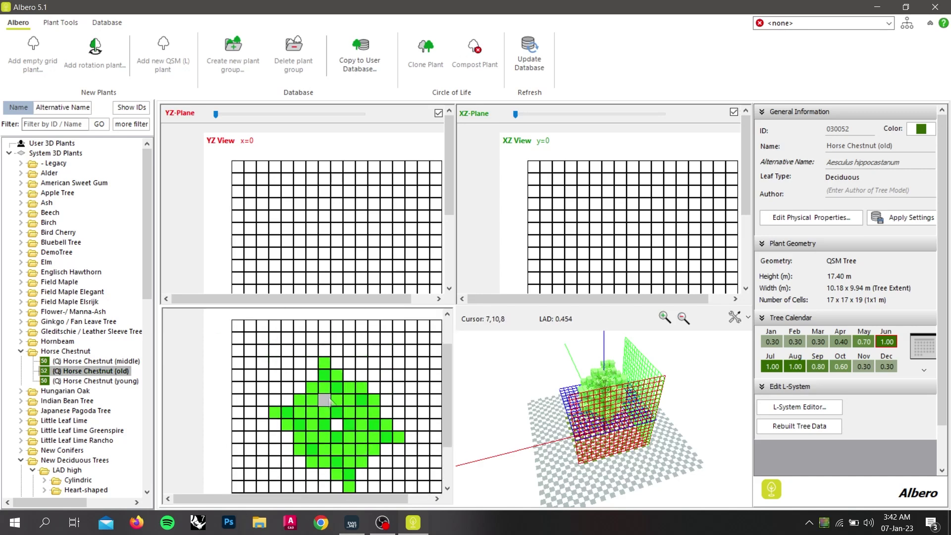
Step: Paint crown cells dark green, including cells 9,12, 10,12 and 10,13
{"action": "left_click", "coordinate": [350, 380]}
{"action": "scroll", "coordinate": [349, 379], "scroll_direction": "up", "scroll_amount": 2}
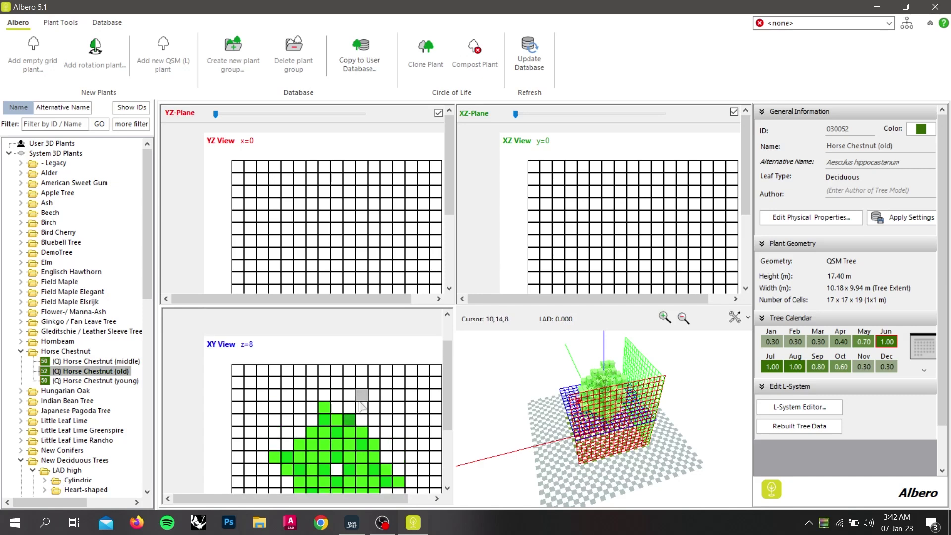
{"action": "left_click_drag", "start_coordinate": [362, 420], "coordinate": [361, 407]}
{"action": "left_click", "coordinate": [349, 395]}
{"action": "left_click", "coordinate": [299, 395]}
{"action": "left_click", "coordinate": [300, 418]}
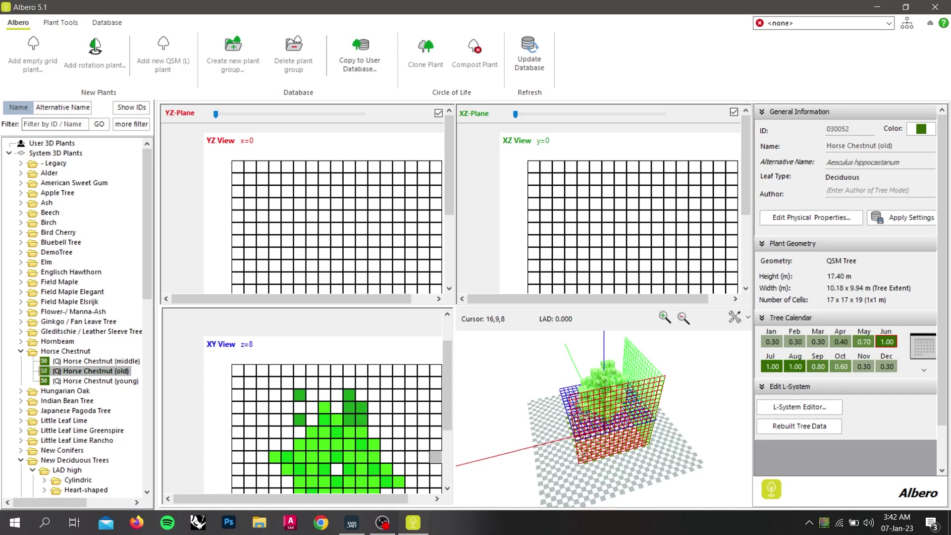
{"action": "scroll", "coordinate": [584, 416], "scroll_direction": "up", "scroll_amount": 5}
Step: Paint two cells on the crown's left edge dark green
{"action": "scroll", "coordinate": [552, 398], "scroll_direction": "up", "scroll_amount": 5}
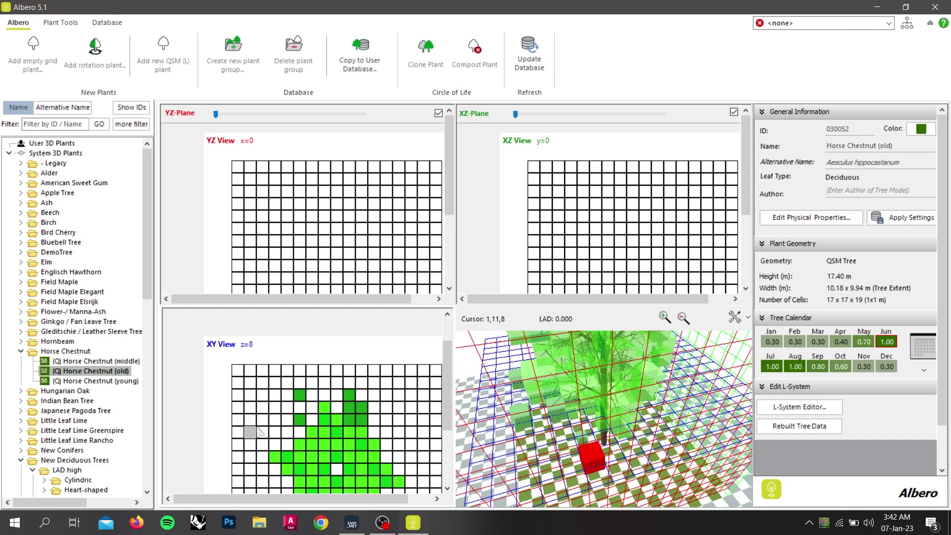
{"action": "left_click", "coordinate": [275, 418]}
{"action": "left_click", "coordinate": [262, 431]}
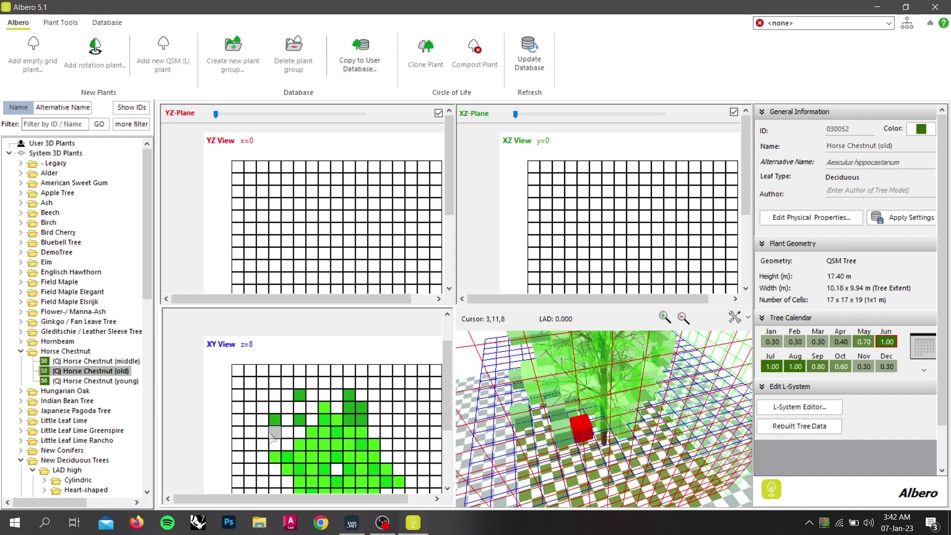
Step: Clear all dark-green cells from the z=8 slice and show the root zone in 3D
{"action": "left_click", "coordinate": [300, 395]}
{"action": "left_click", "coordinate": [300, 420]}
{"action": "left_click", "coordinate": [275, 419]}
{"action": "left_click", "coordinate": [349, 419]}
{"action": "left_click", "coordinate": [362, 407]}
{"action": "left_click", "coordinate": [349, 407]}
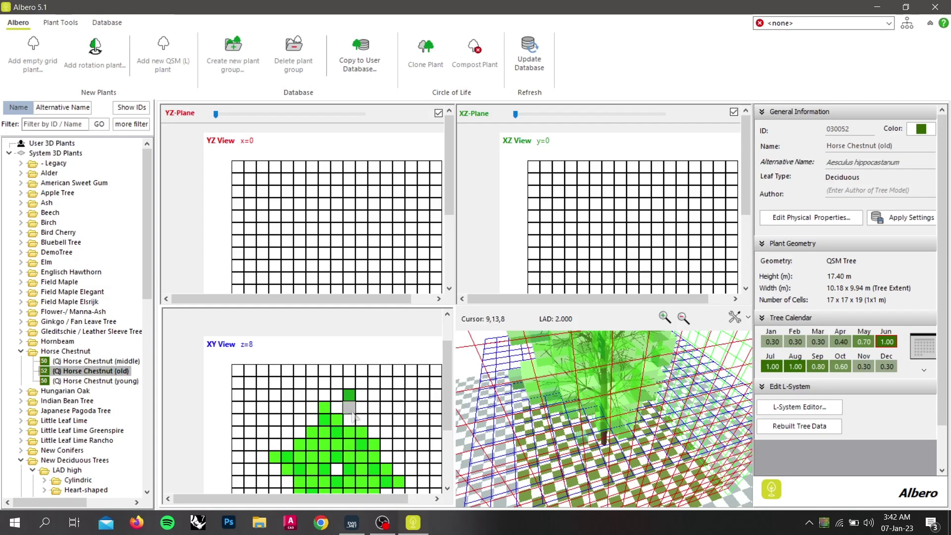
{"action": "left_click", "coordinate": [349, 395]}
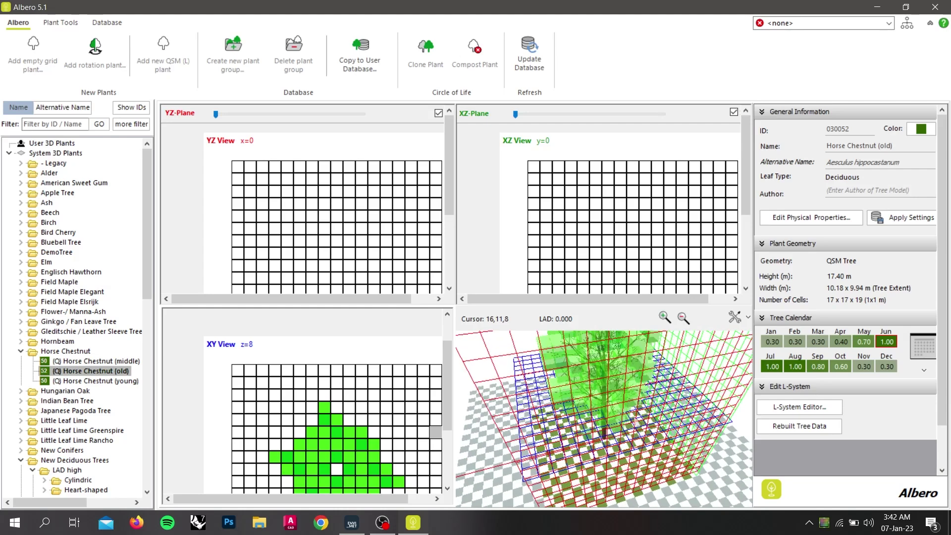
{"action": "left_click", "coordinate": [745, 321]}
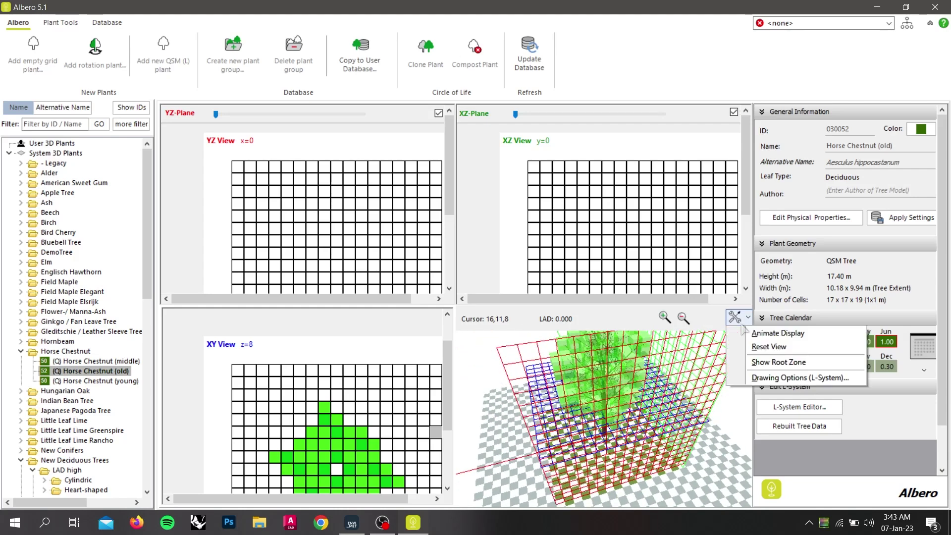
{"action": "left_click", "coordinate": [777, 362]}
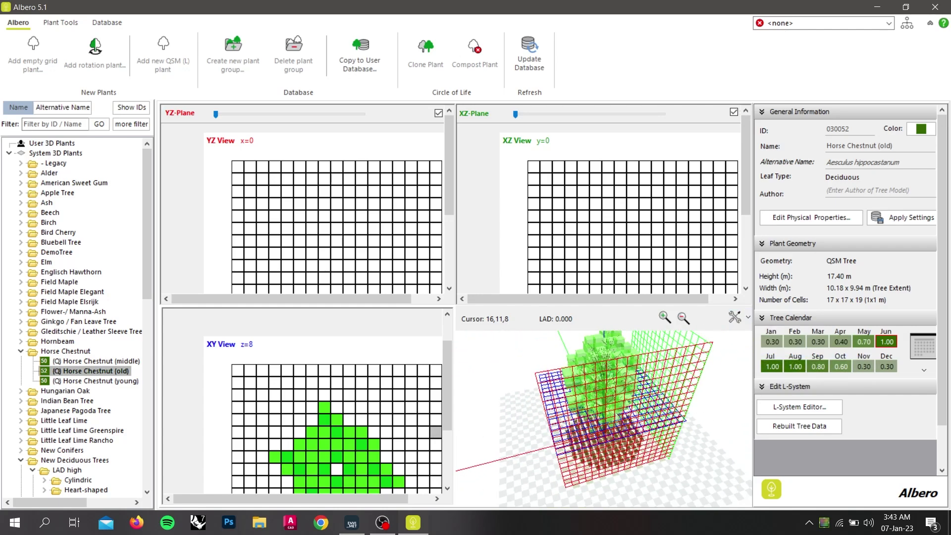
{"action": "left_click", "coordinate": [812, 217]}
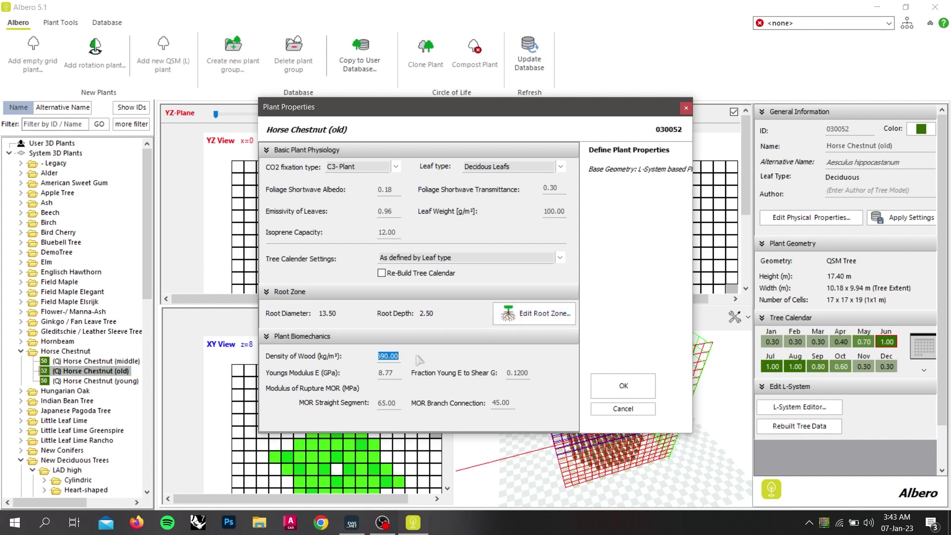
{"action": "key", "text": "Return"}
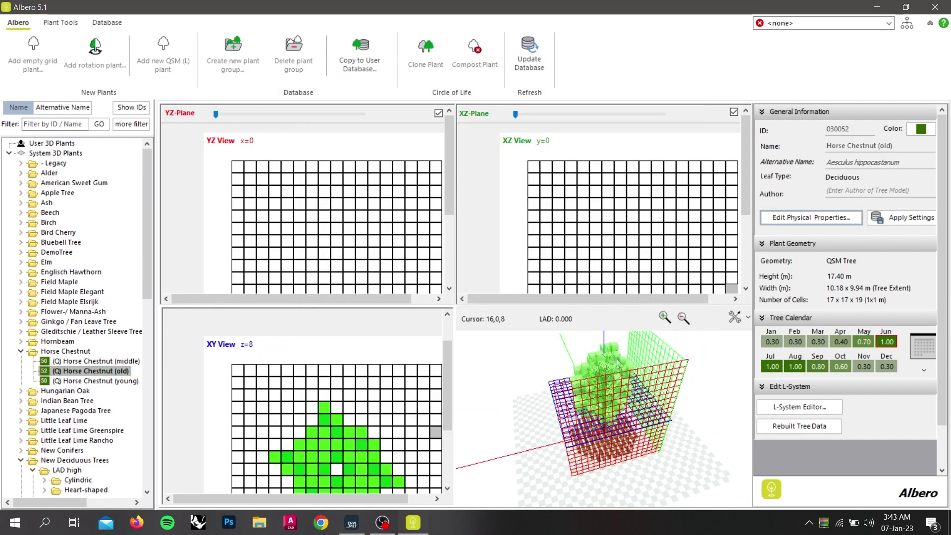
Step: Open the tree's L-System Editor and review the leaf, branch and blossom colour choices
{"action": "left_click", "coordinate": [826, 413]}
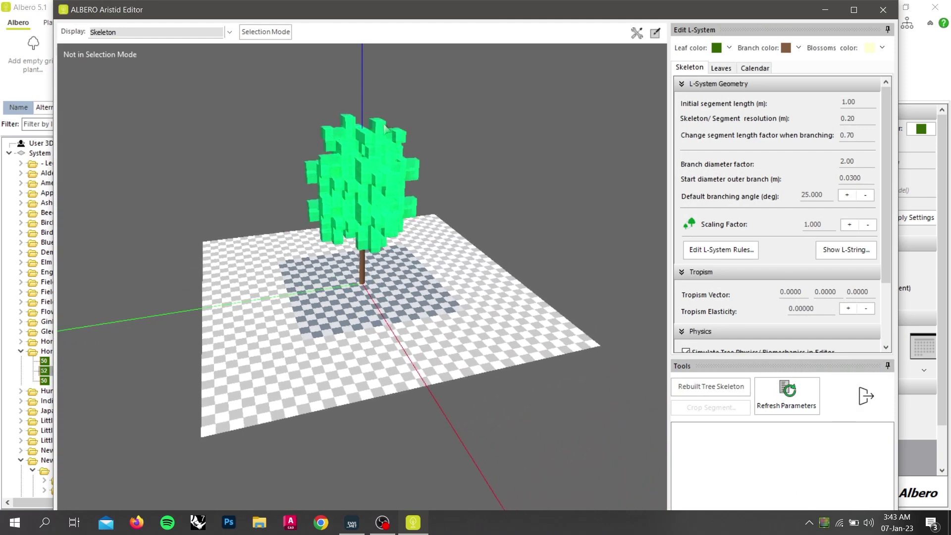
{"action": "left_click", "coordinate": [730, 50]}
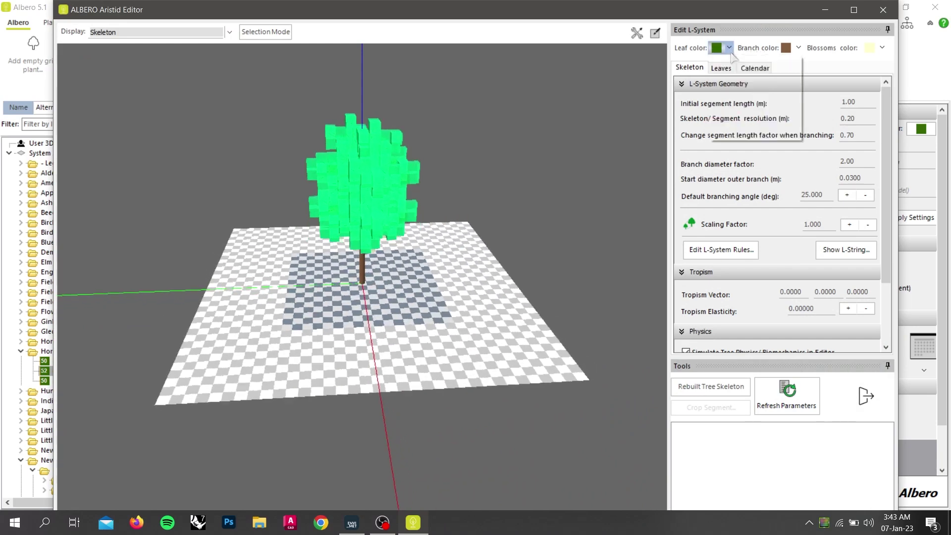
{"action": "left_click", "coordinate": [797, 48]}
{"action": "left_click", "coordinate": [882, 48]}
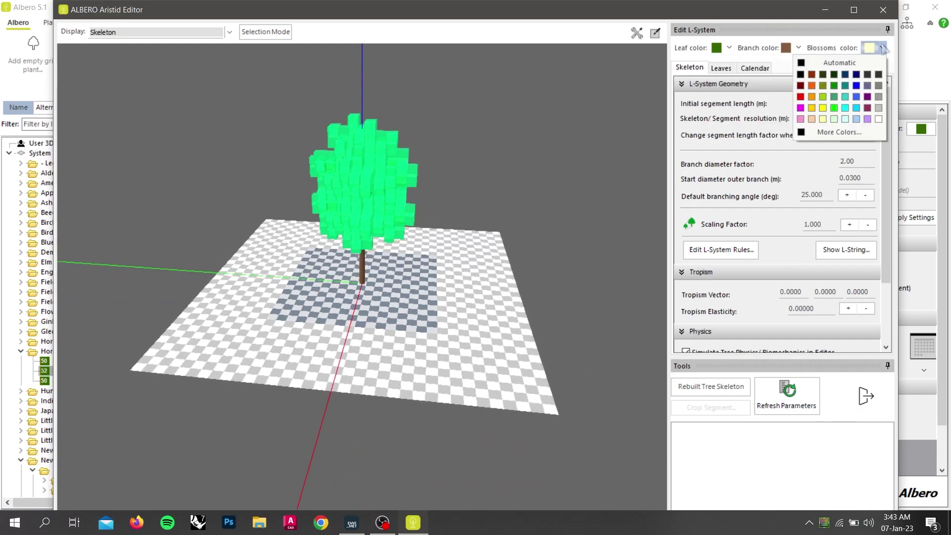
Step: Nudge the branching angle to 27 and back to 25, then raise scaling factor to 1.150
{"action": "left_click", "coordinate": [847, 195]}
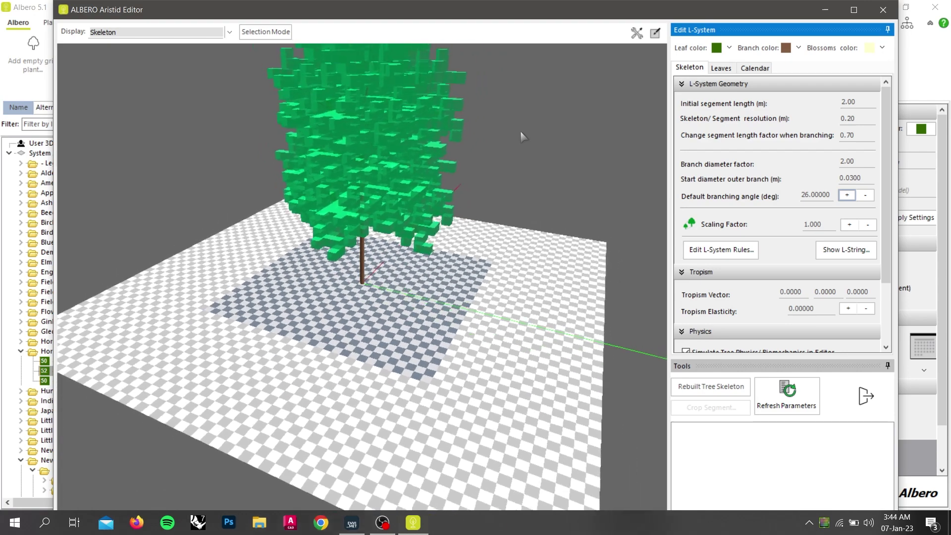
{"action": "left_click", "coordinate": [847, 195]}
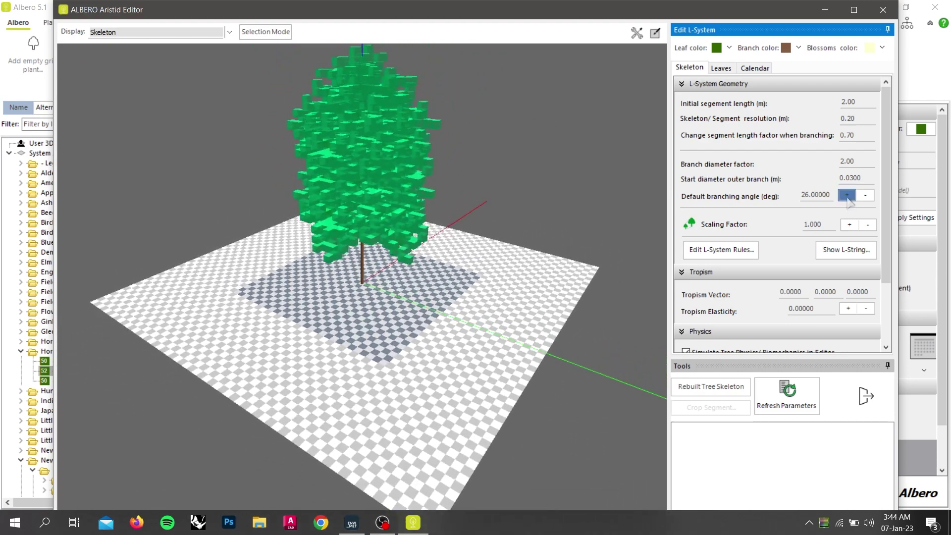
{"action": "left_click", "coordinate": [847, 195]}
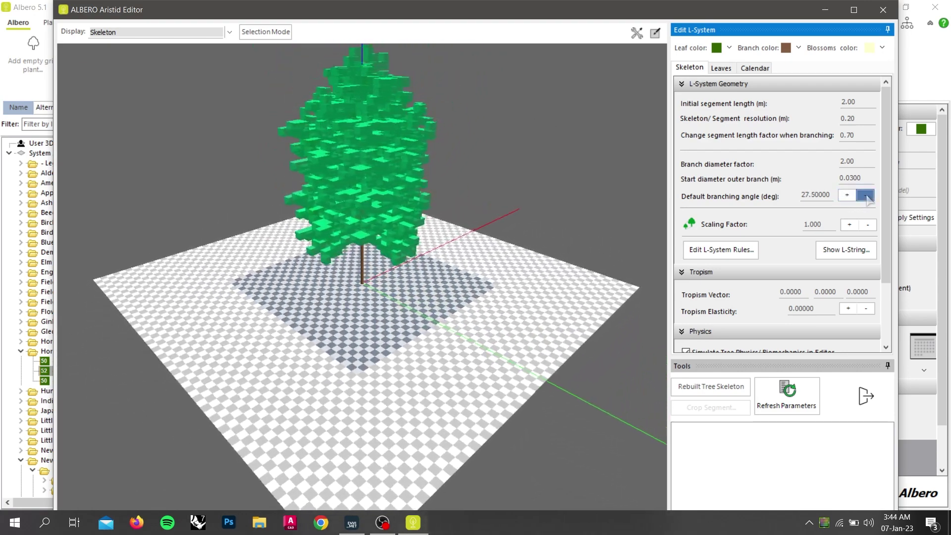
{"action": "left_click", "coordinate": [866, 196]}
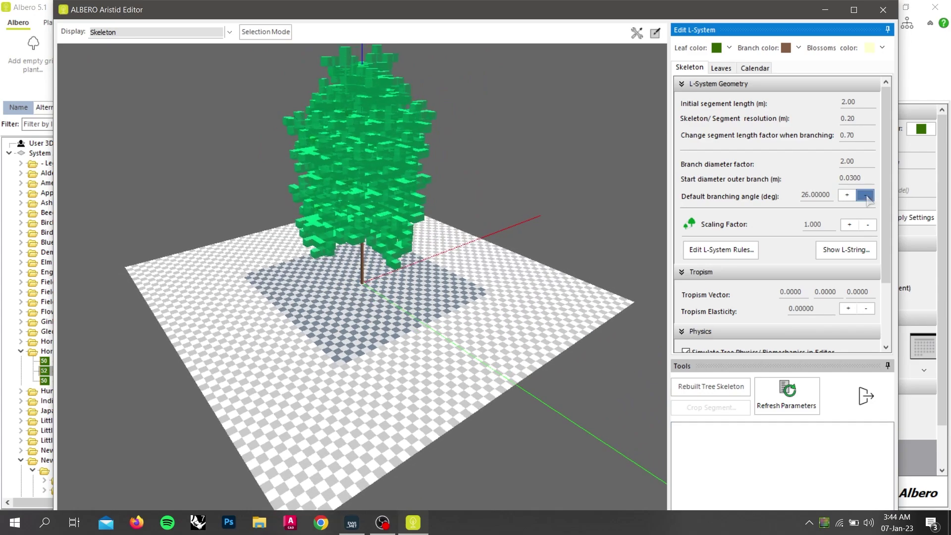
{"action": "left_click", "coordinate": [849, 225]}
{"action": "left_click", "coordinate": [849, 225]}
{"action": "left_click", "coordinate": [849, 225]}
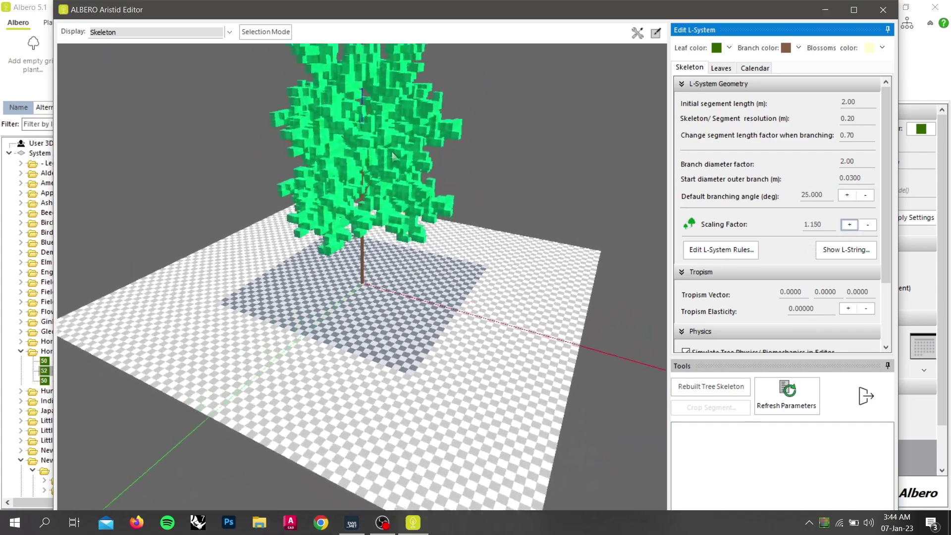
Step: Set the L-system iteration depth to 6, regenerating a 41.32 m tree of 8970 segments
{"action": "left_click", "coordinate": [727, 252]}
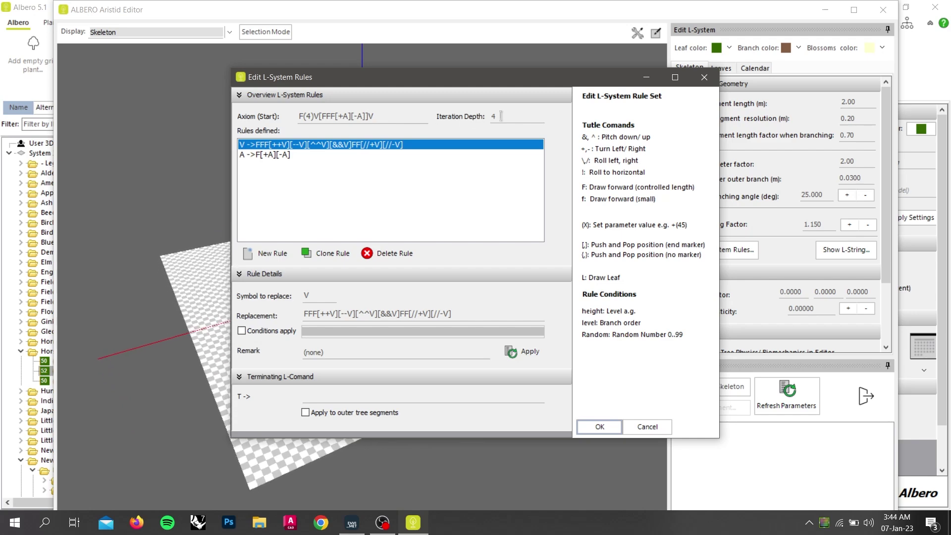
{"action": "double_click", "coordinate": [495, 116]}
{"action": "type", "text": "6"}
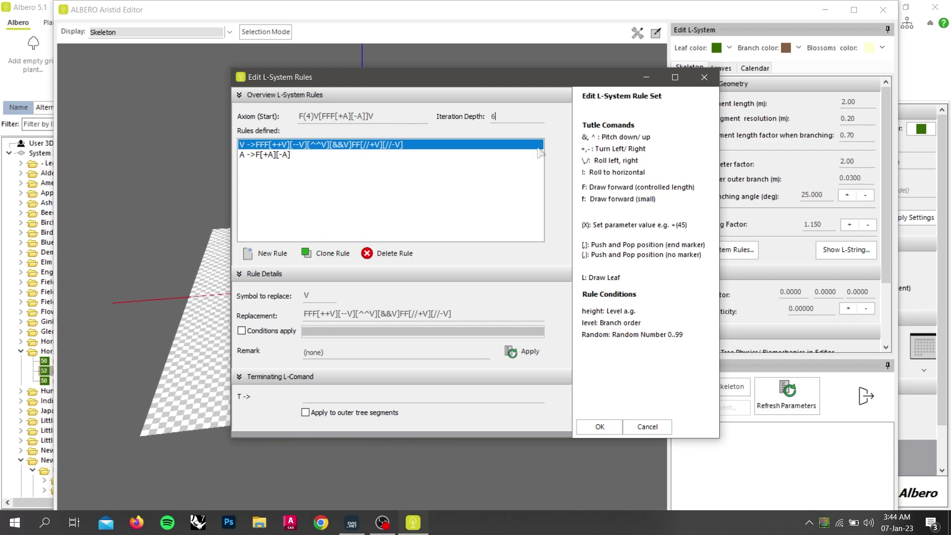
{"action": "left_click", "coordinate": [599, 427]}
{"action": "scroll", "coordinate": [706, 339], "scroll_direction": "down", "scroll_amount": 3}
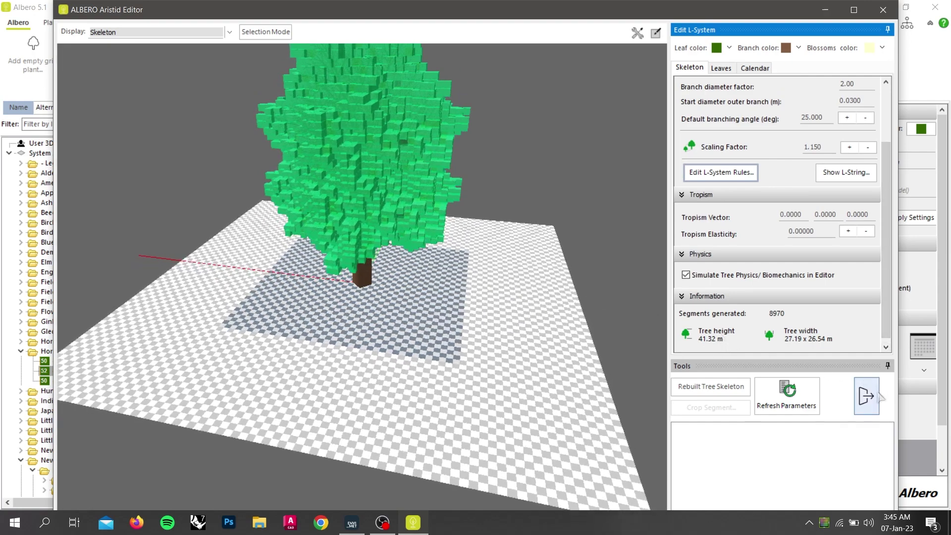
Step: Exit the Aristid editor and zoom the Horse Chestnut (old) 3D preview
{"action": "left_click", "coordinate": [874, 406]}
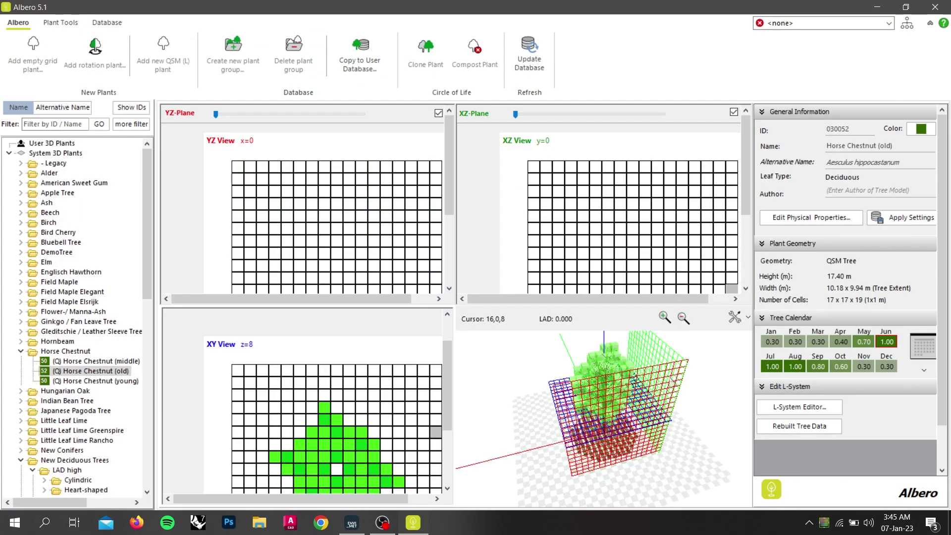
{"action": "scroll", "coordinate": [668, 383], "scroll_direction": "up", "scroll_amount": 5}
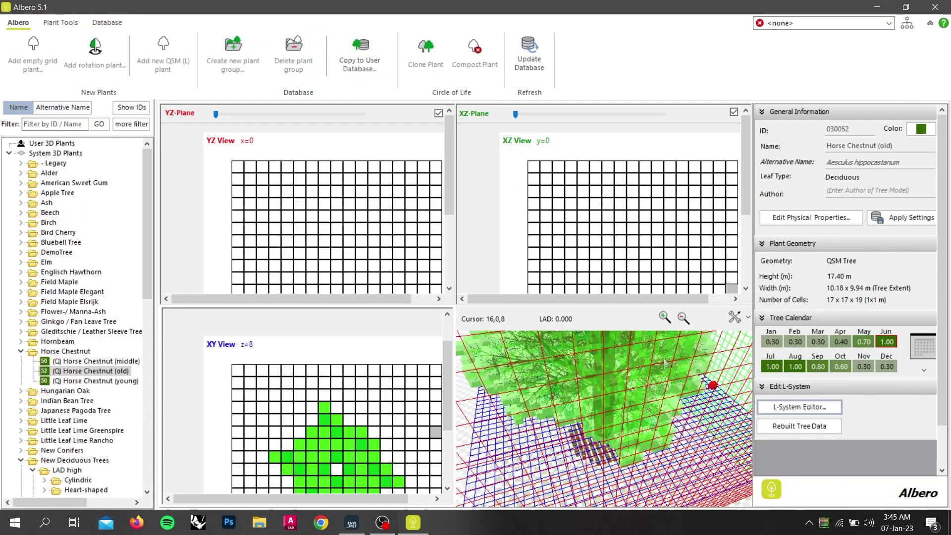